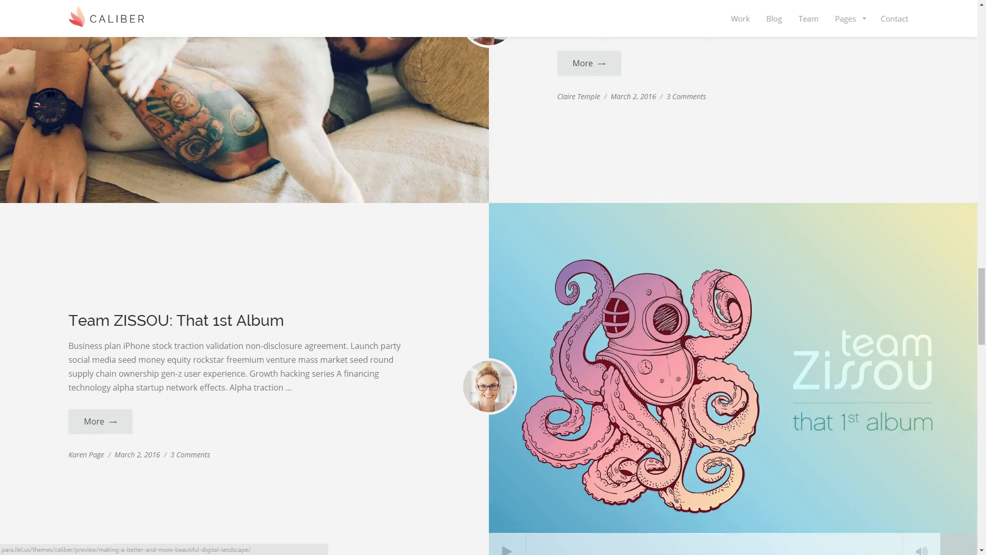
Review the Footers section of the theme's default options, including the choices for footer content width and footer content source
{"action": "scroll", "coordinate": [488, 296], "scroll_direction": "down", "scroll_amount": 5}
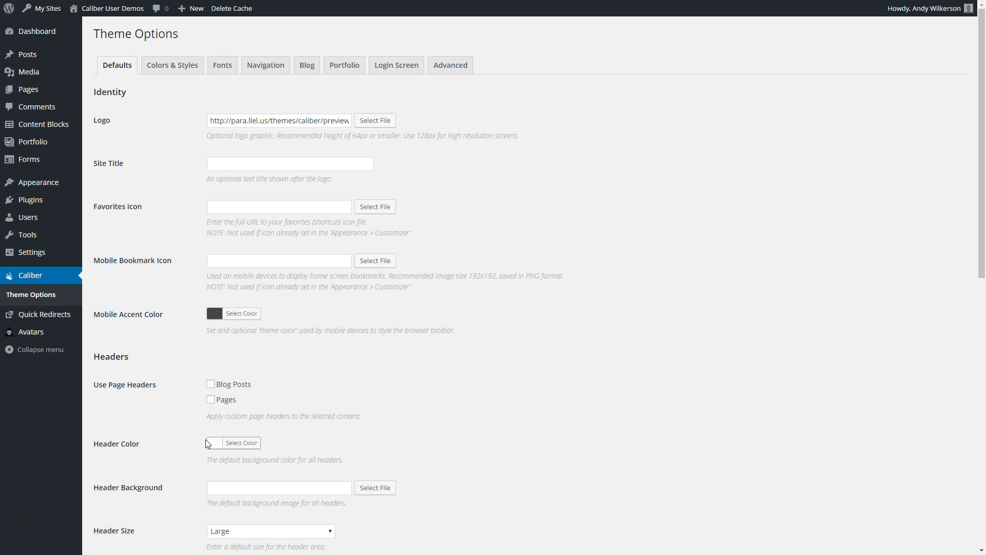
{"action": "scroll", "coordinate": [184, 360], "scroll_direction": "down", "scroll_amount": 1}
{"action": "scroll", "coordinate": [184, 360], "scroll_direction": "down", "scroll_amount": 8}
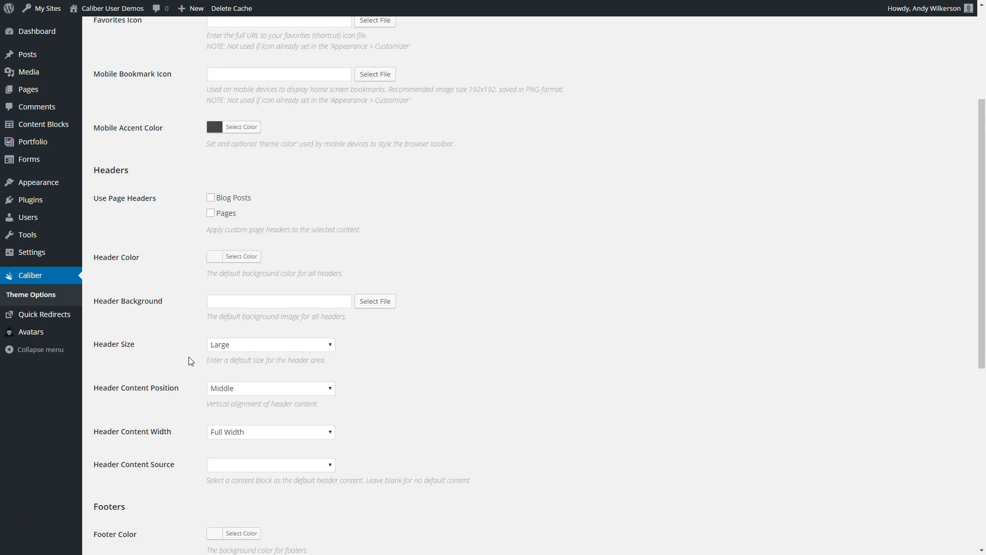
{"action": "scroll", "coordinate": [137, 245], "scroll_direction": "down", "scroll_amount": 1}
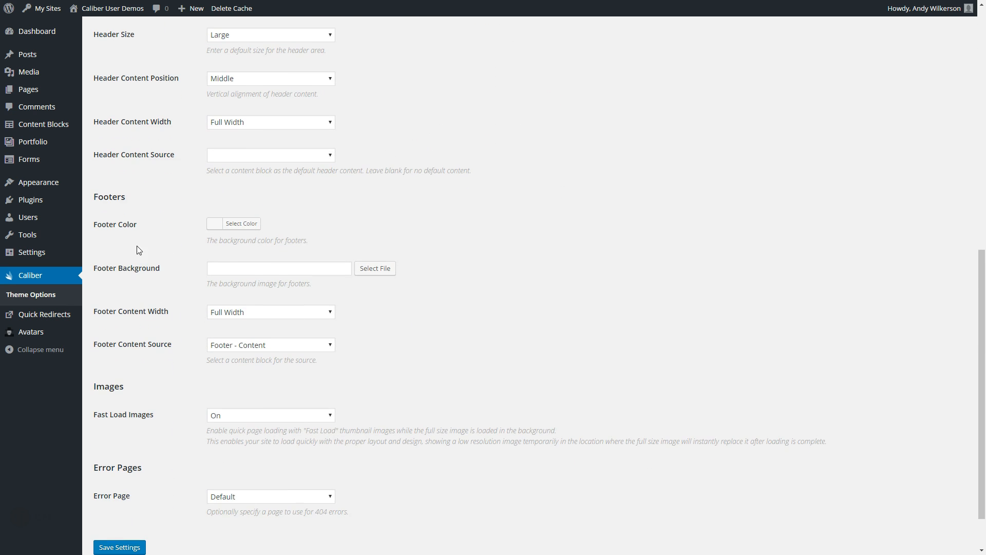
{"action": "left_click_drag", "start_coordinate": [94, 197], "coordinate": [130, 198]}
{"action": "left_click", "coordinate": [132, 198]}
{"action": "left_click", "coordinate": [247, 315]}
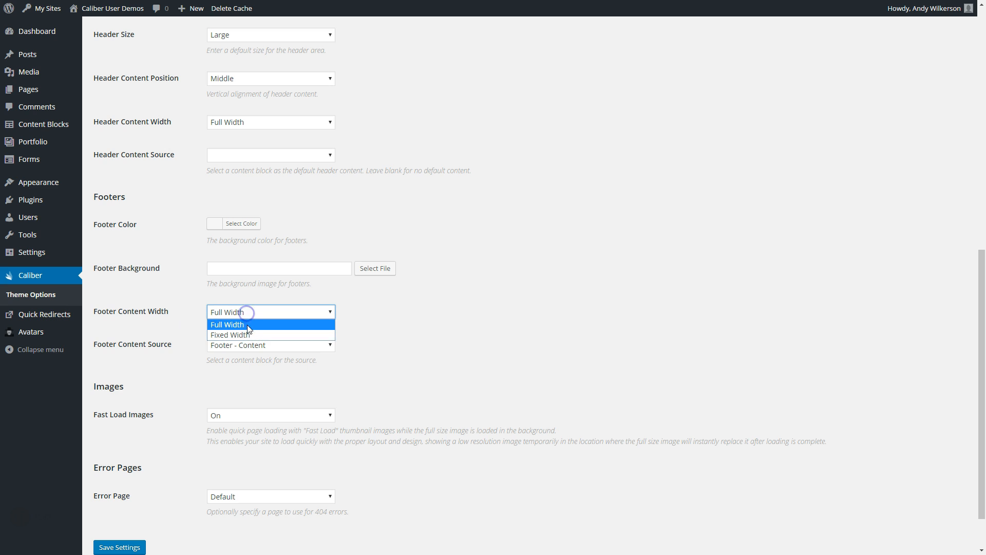
{"action": "left_click", "coordinate": [162, 319]}
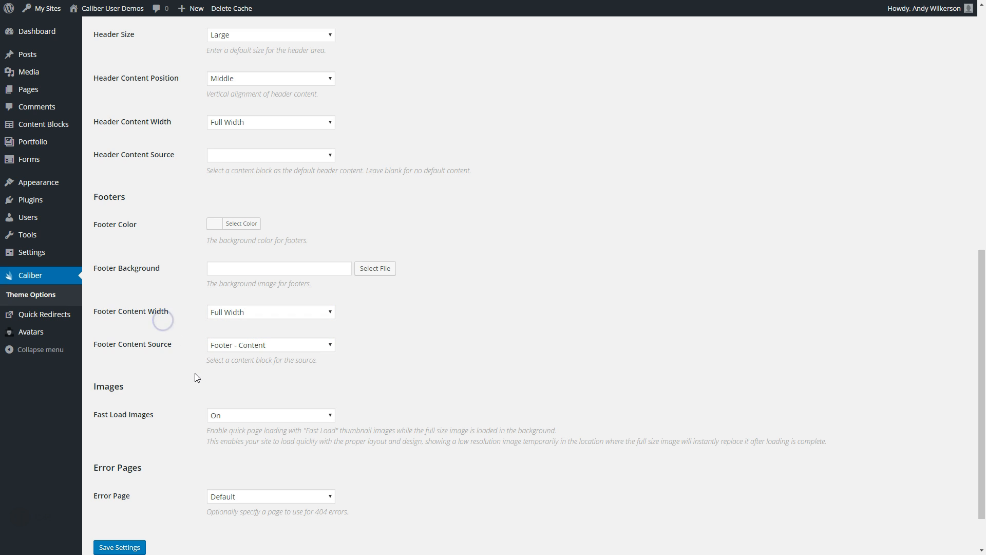
{"action": "left_click", "coordinate": [256, 350]}
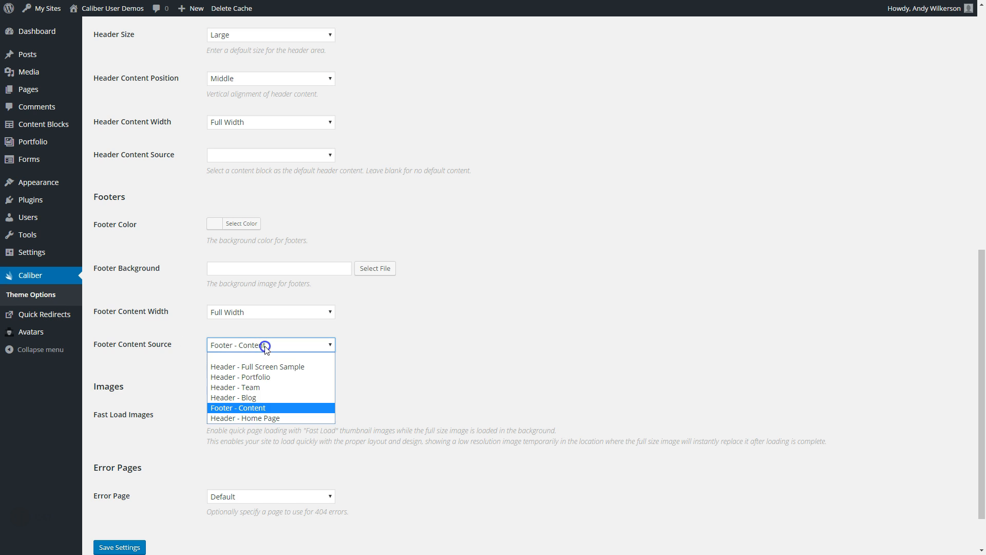
{"action": "left_click", "coordinate": [251, 408]}
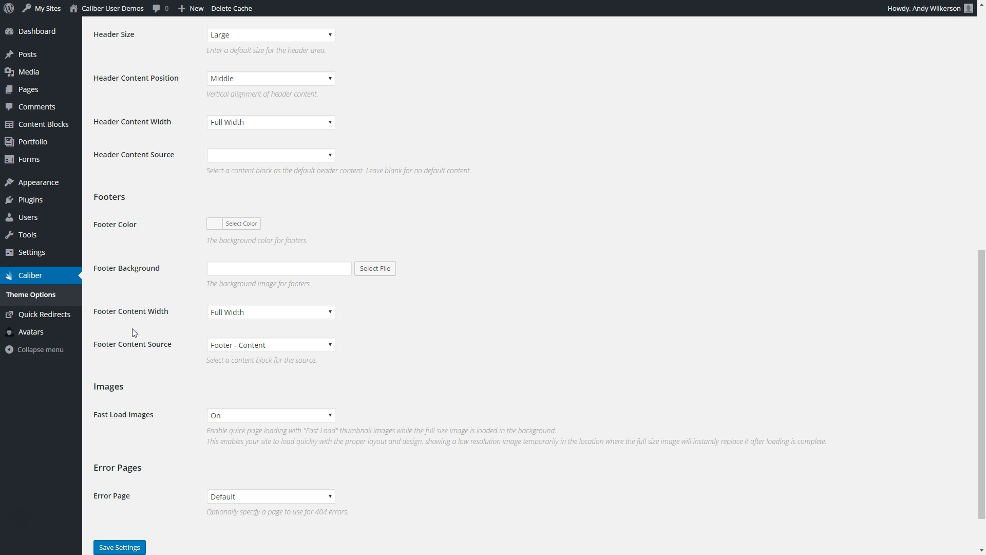
Open the existing "Footer - Content" block from the list of all content blocks to view its markup
{"action": "mouse_move", "coordinate": [47, 130]}
{"action": "left_click", "coordinate": [57, 130]}
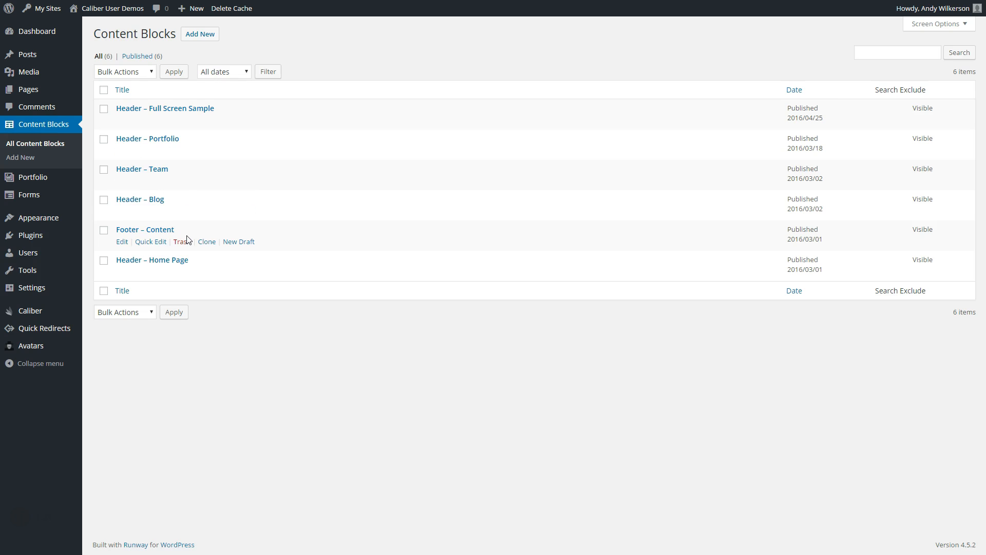
{"action": "left_click", "coordinate": [155, 234]}
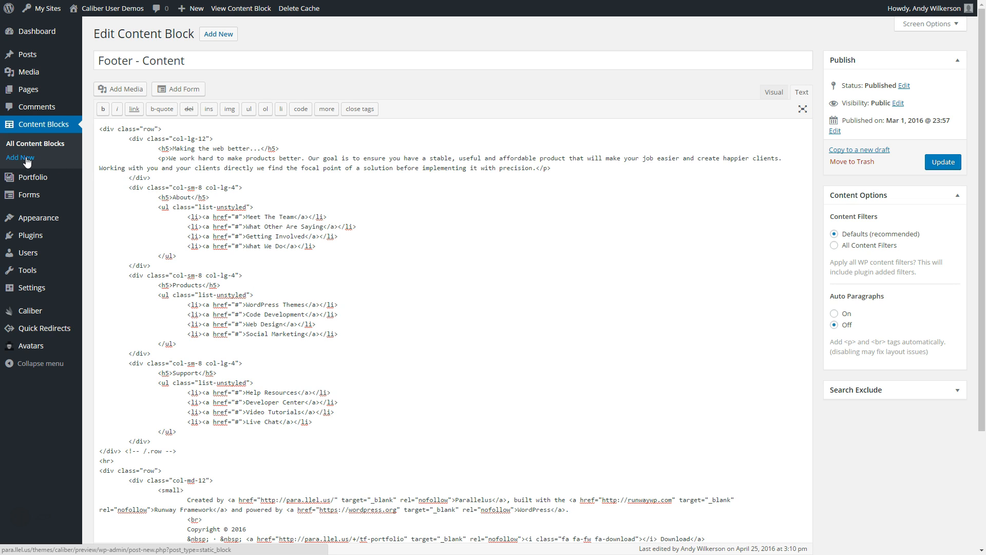
Create a new content block titled "My Footer" and switch its editor to visual mode
{"action": "left_click", "coordinate": [224, 36]}
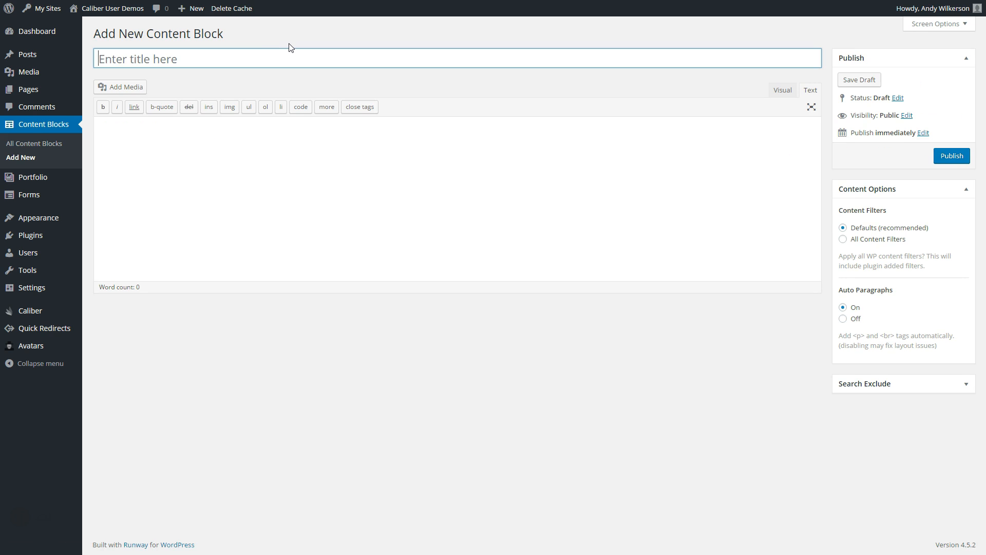
{"action": "type", "text": "My Footer"}
{"action": "left_click", "coordinate": [782, 92]}
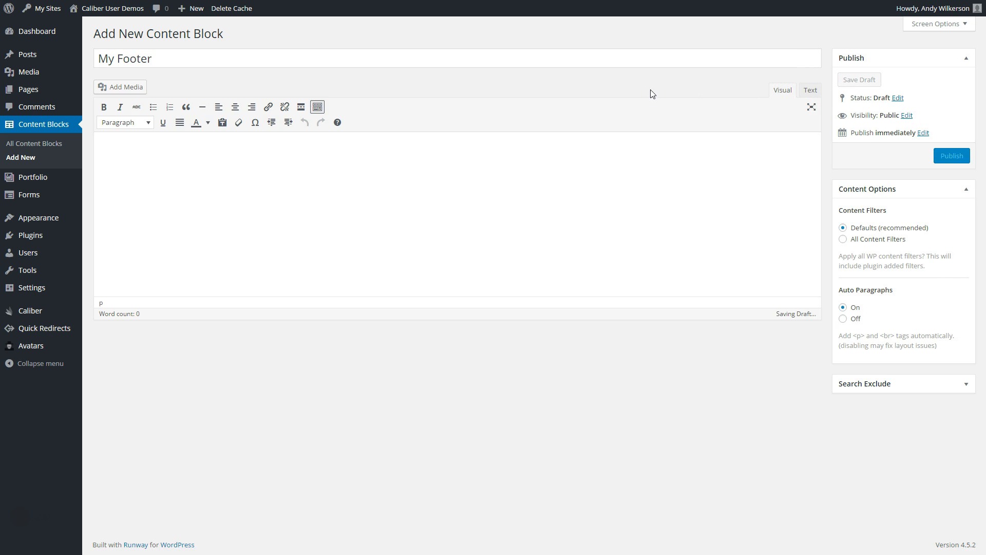
Insert the caliber-logo-black-hd image from the media library into the body of the new content block
{"action": "left_click", "coordinate": [326, 170]}
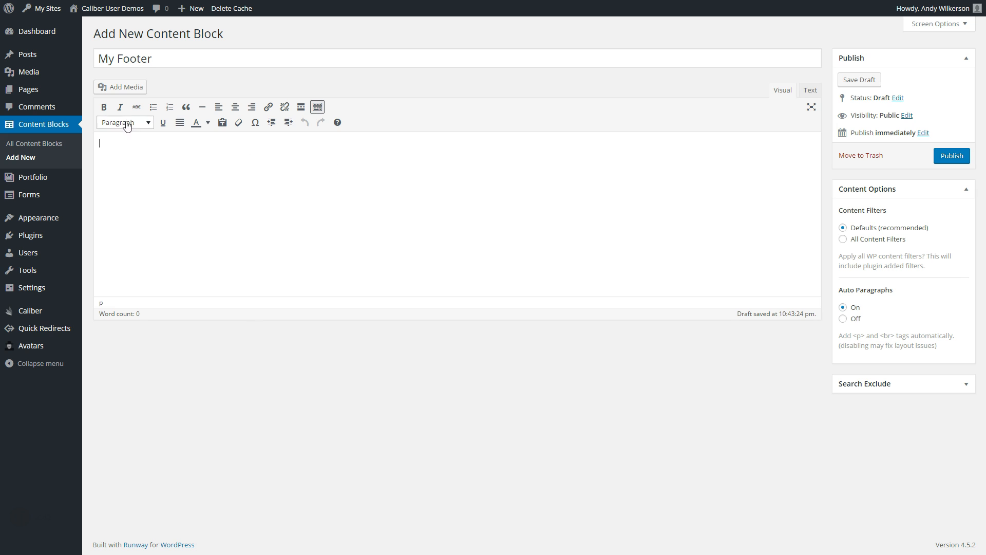
{"action": "left_click", "coordinate": [122, 88]}
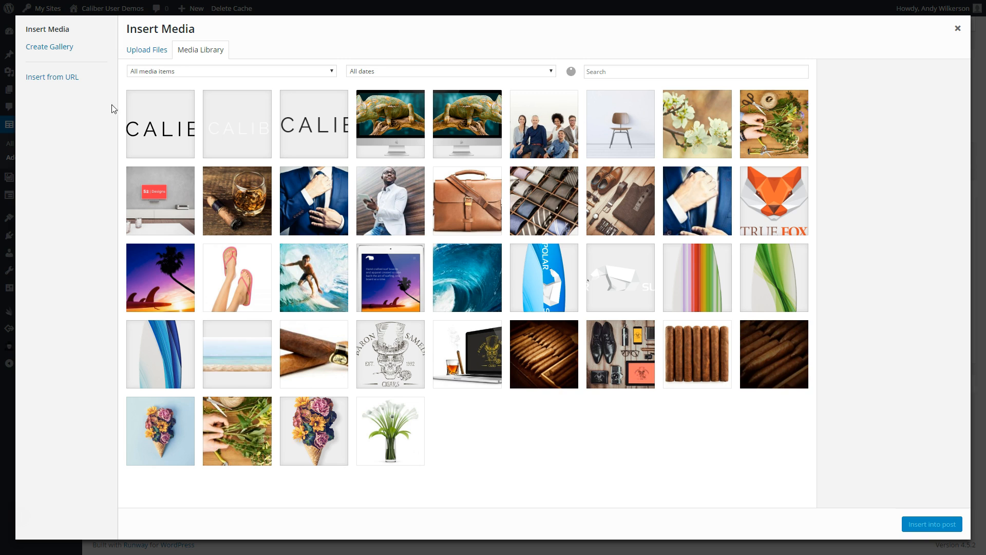
{"action": "left_click", "coordinate": [141, 136]}
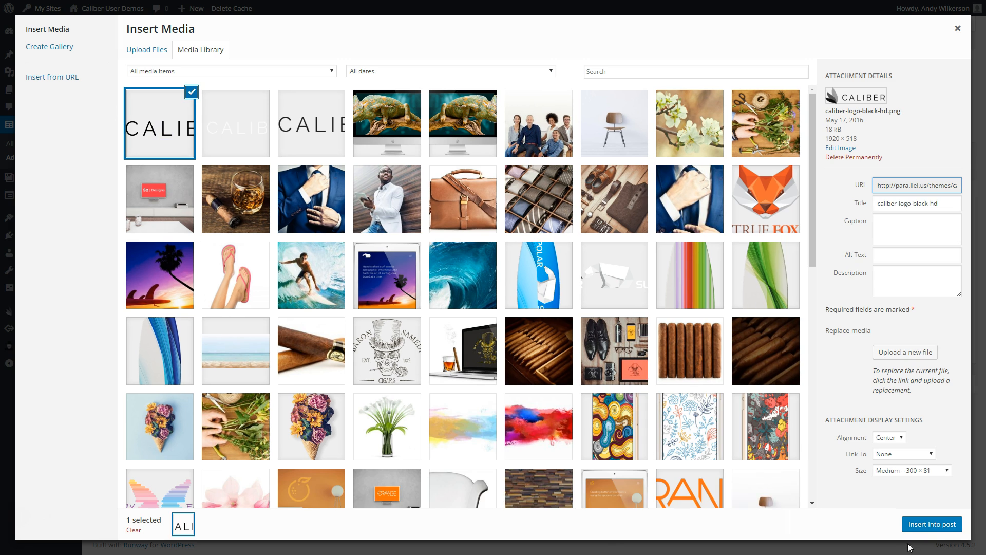
{"action": "left_click", "coordinate": [943, 524]}
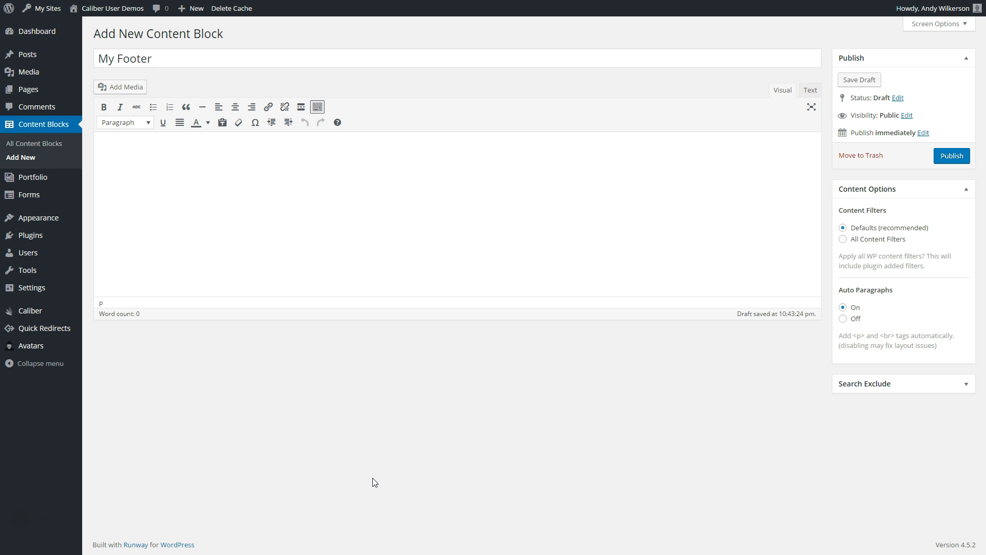
{"action": "left_click", "coordinate": [371, 172]}
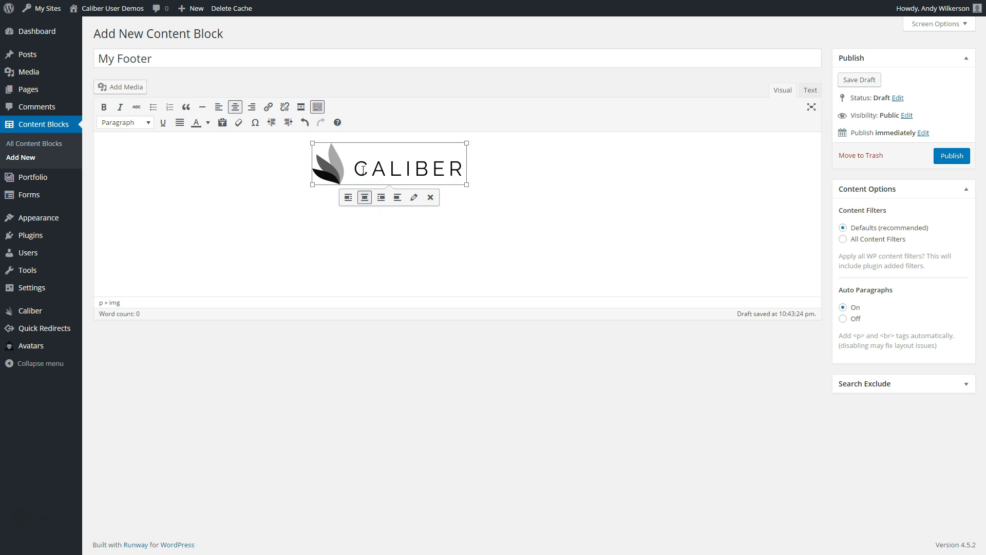
{"action": "left_click", "coordinate": [396, 243]}
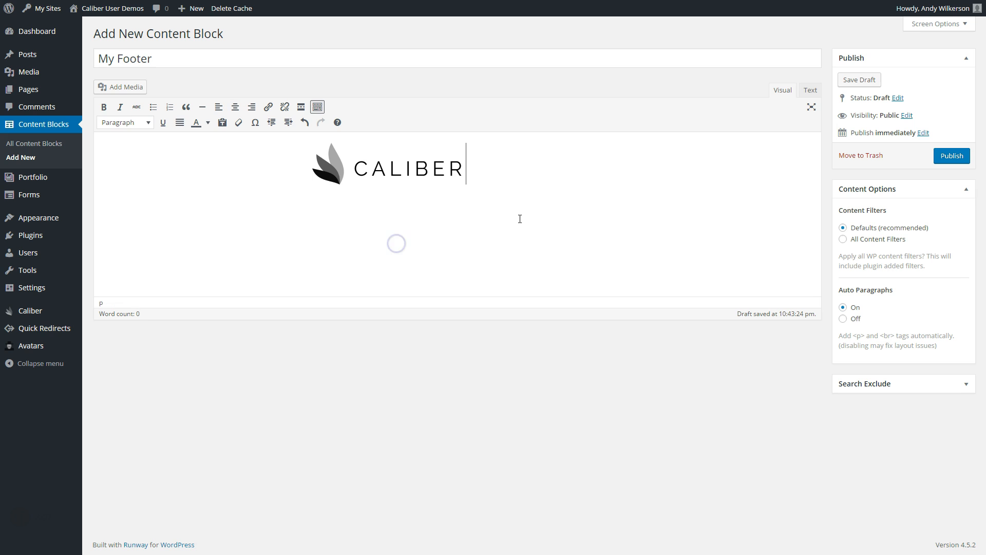
Add two lines below the logo: "We've been making the internet more beautiful since 2010." and "Copyright © 2016 Caliber Inc. All rights reserved."
{"action": "left_click", "coordinate": [498, 223]}
{"action": "type", "text": "We've been making the internet more beautiful since 2010."}
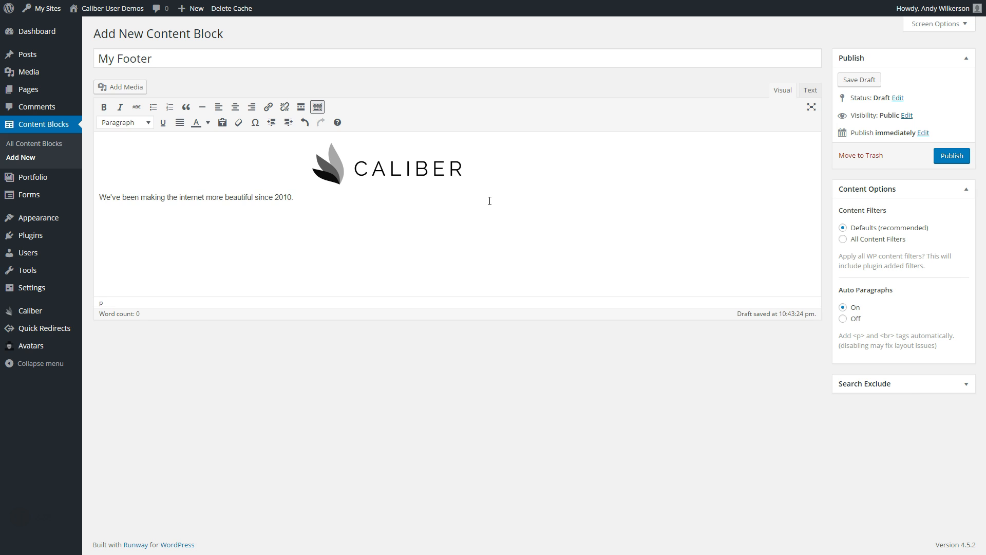
{"action": "type", "text": "Copyright © 2016 Caliber Inc. All rights reserved."}
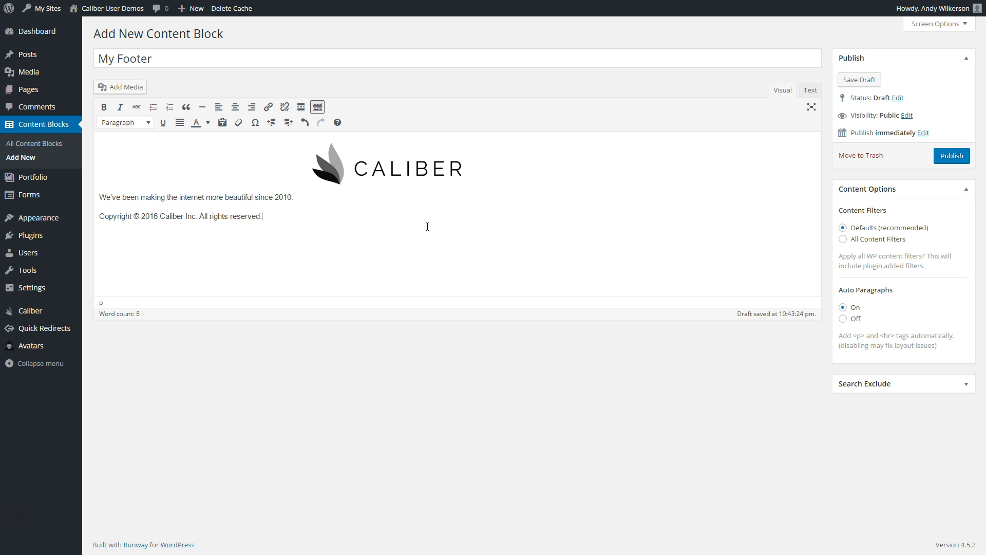
Format the tagline "We've been making the internet more beautiful since 2010." as Heading 5
{"action": "left_click_drag", "start_coordinate": [294, 197], "coordinate": [93, 190]}
{"action": "left_click", "coordinate": [139, 122]}
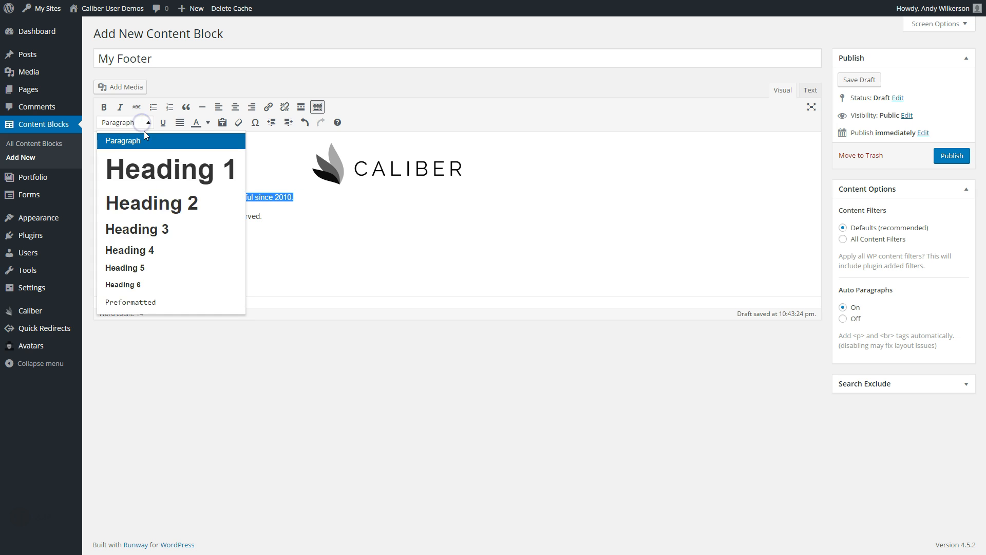
{"action": "left_click", "coordinate": [149, 257]}
{"action": "left_click", "coordinate": [264, 217]}
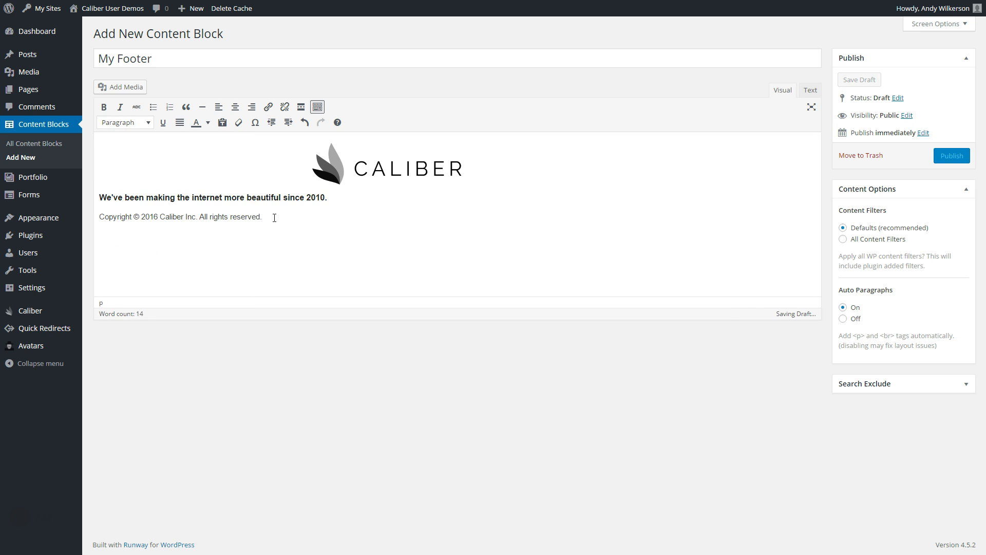
Center the tagline and the copyright line beneath the logo
{"action": "left_click_drag", "start_coordinate": [299, 217], "coordinate": [82, 197]}
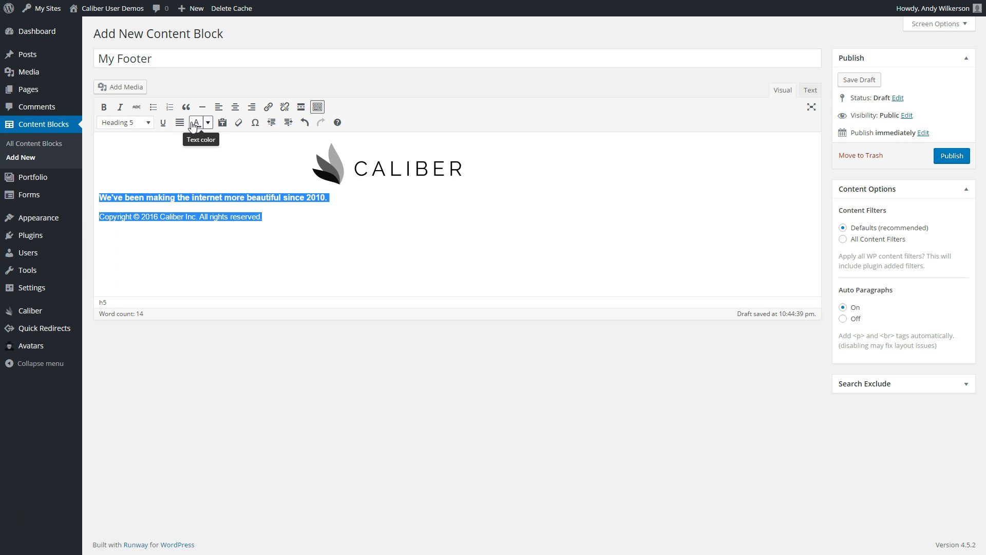
{"action": "left_click", "coordinate": [236, 106]}
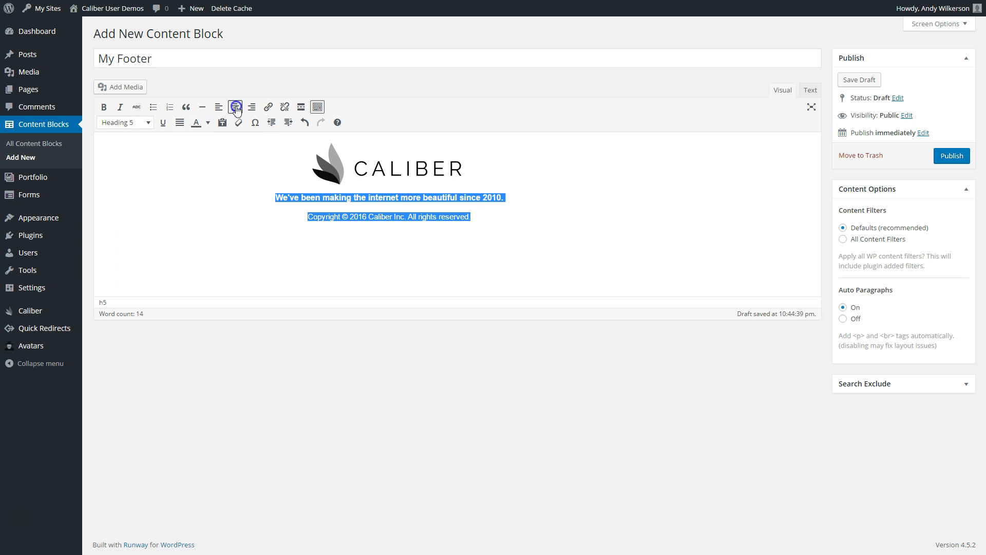
{"action": "left_click", "coordinate": [488, 221]}
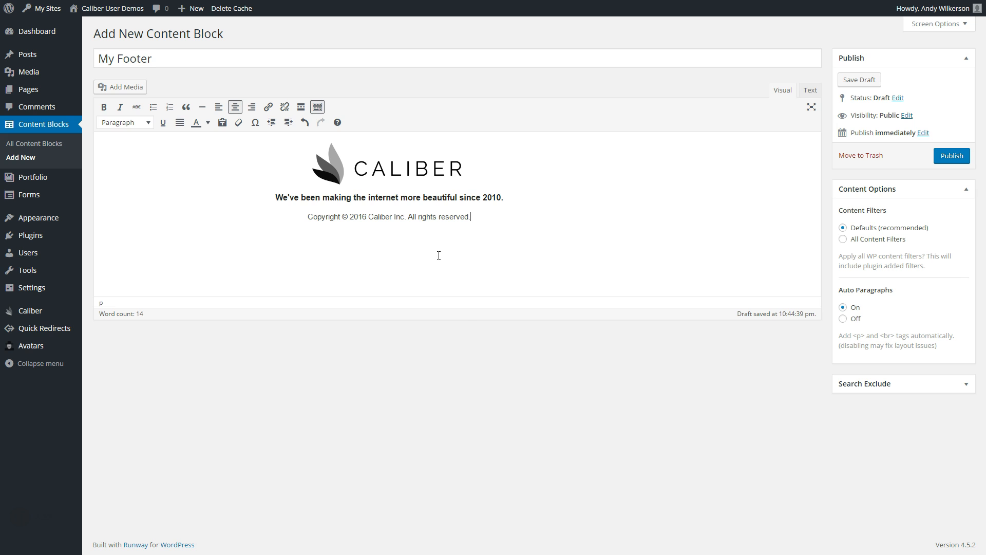
Set the text color of the tagline and copyright line to custom color 80806b and publish the content block
{"action": "left_click_drag", "start_coordinate": [471, 217], "coordinate": [270, 188]}
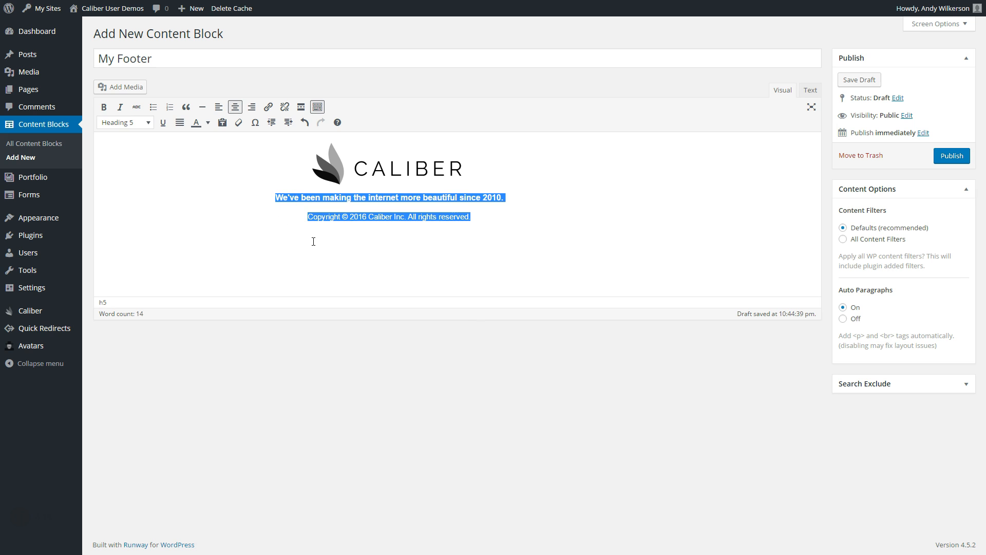
{"action": "left_click", "coordinate": [208, 122]}
{"action": "left_click", "coordinate": [211, 188]}
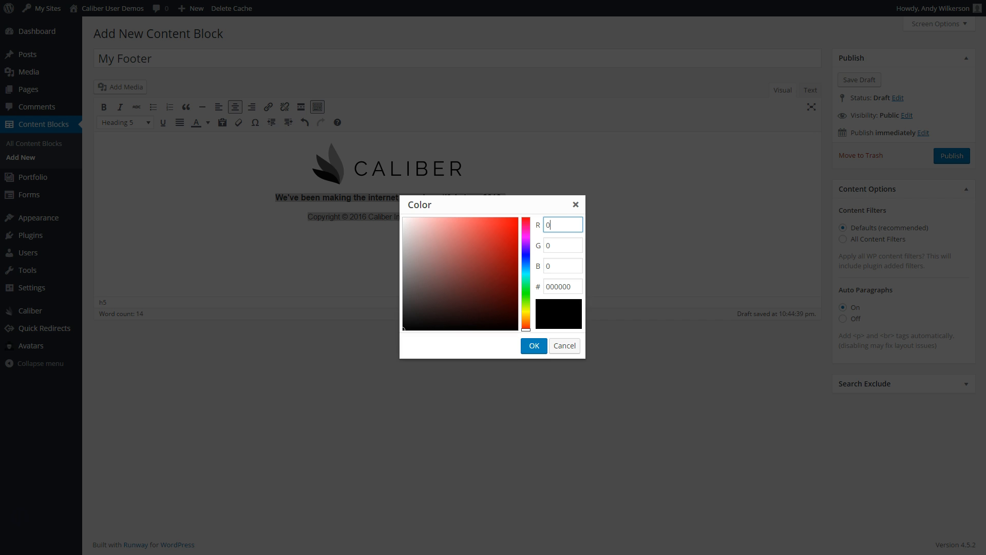
{"action": "key", "text": "alt+Tab"}
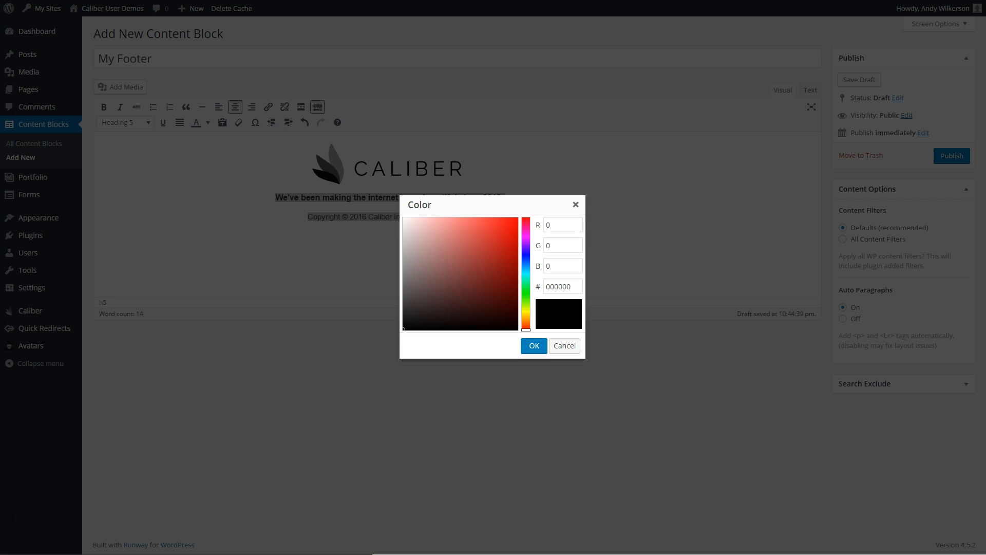
{"action": "double_click", "coordinate": [556, 287]}
{"action": "type", "text": "80806b"}
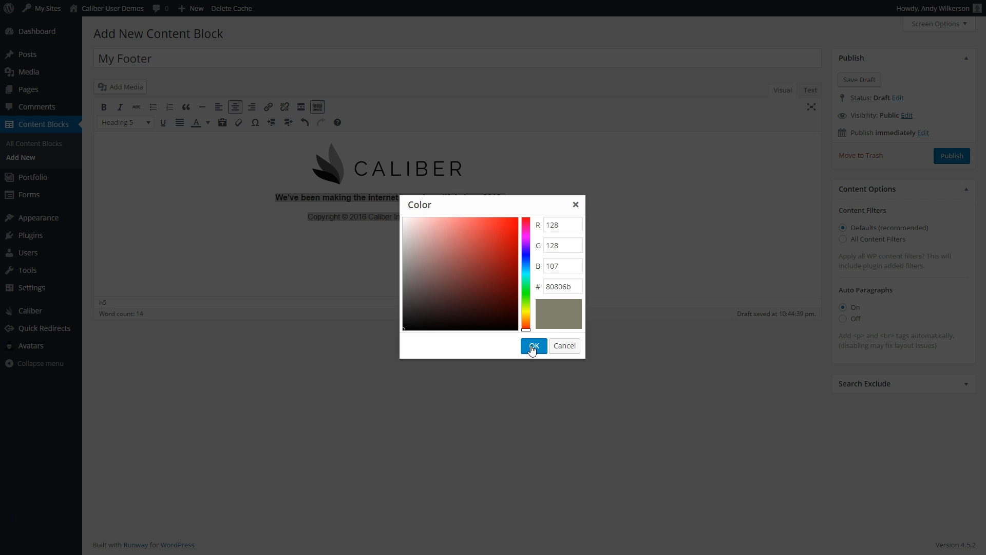
{"action": "left_click", "coordinate": [532, 349]}
{"action": "left_click", "coordinate": [518, 238]}
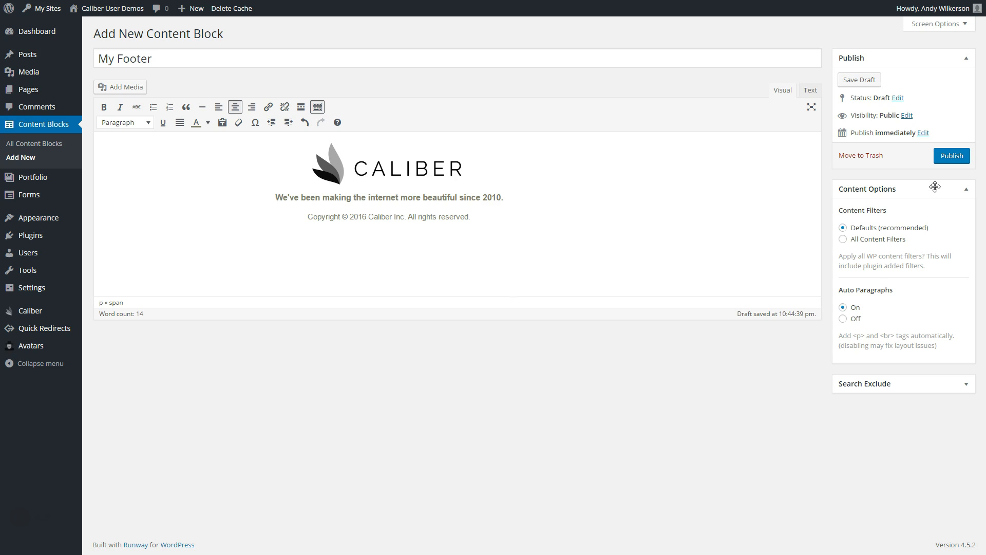
{"action": "left_click", "coordinate": [951, 157]}
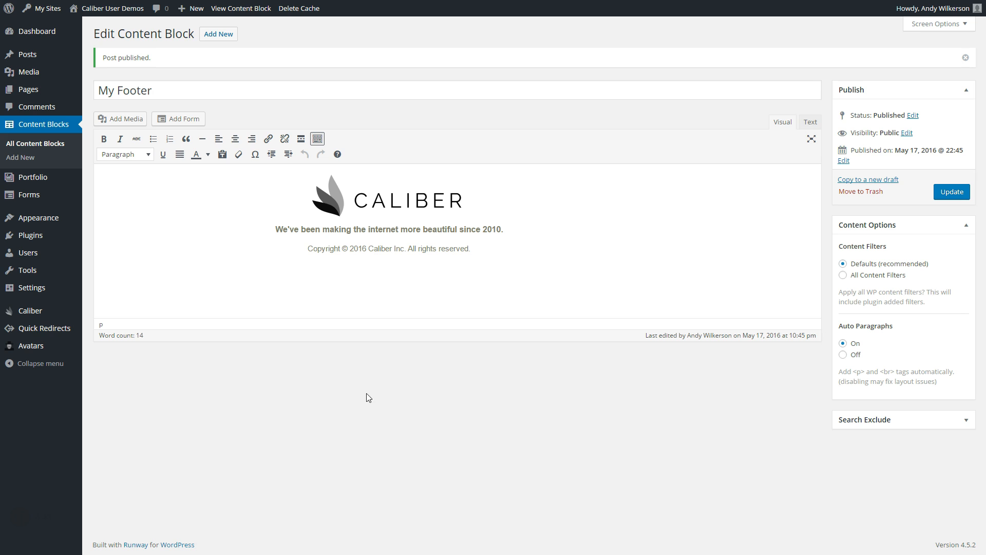
Set the Footer Content Source in the Caliber theme options to "My Footer"
{"action": "mouse_move", "coordinate": [41, 312]}
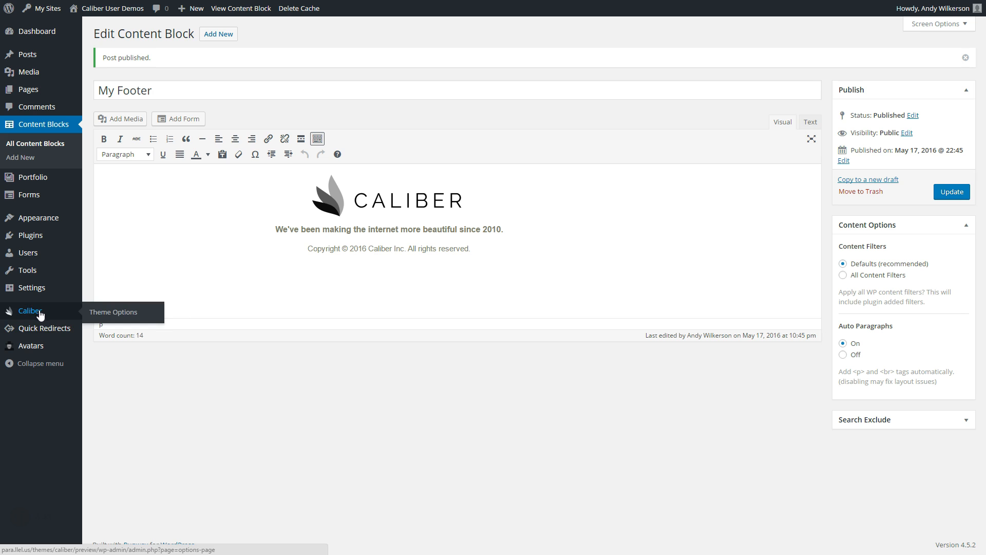
{"action": "left_click", "coordinate": [119, 312]}
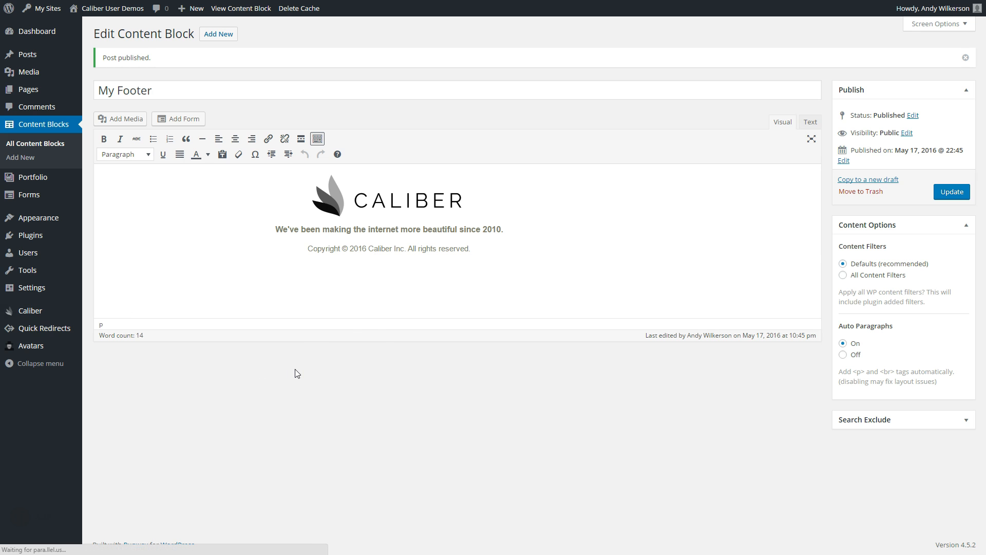
{"action": "scroll", "coordinate": [291, 374], "scroll_direction": "down", "scroll_amount": 15}
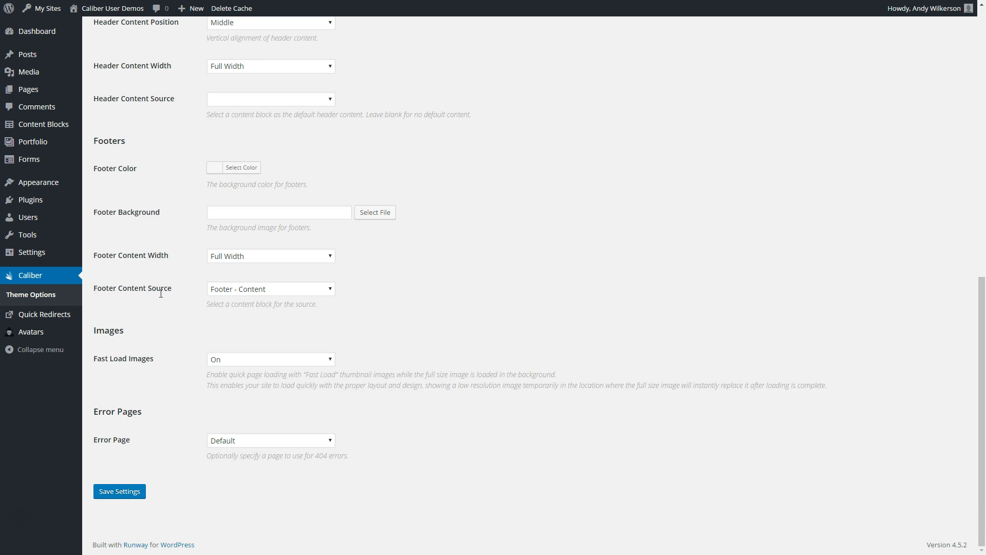
{"action": "left_click", "coordinate": [238, 289]}
{"action": "left_click", "coordinate": [238, 308]}
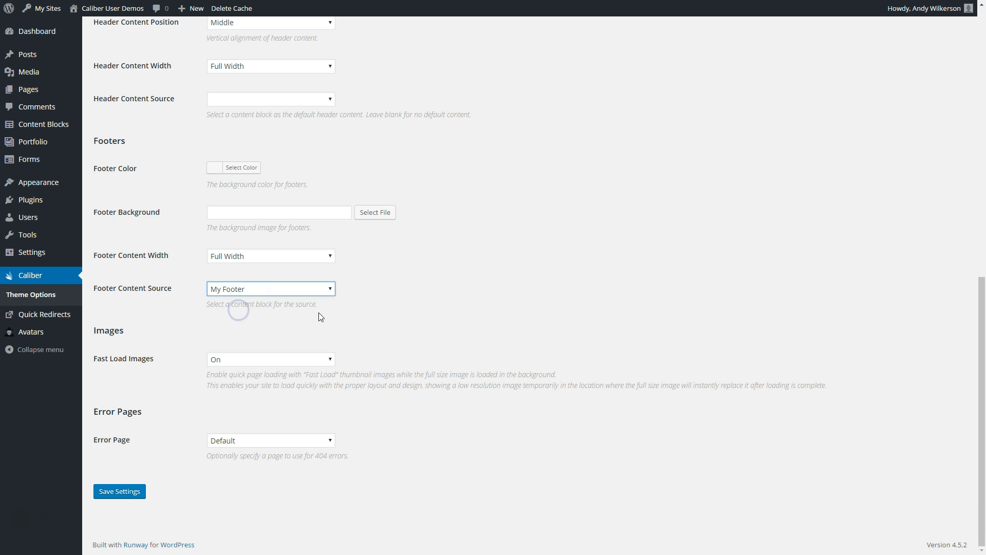
{"action": "left_click", "coordinate": [117, 180]}
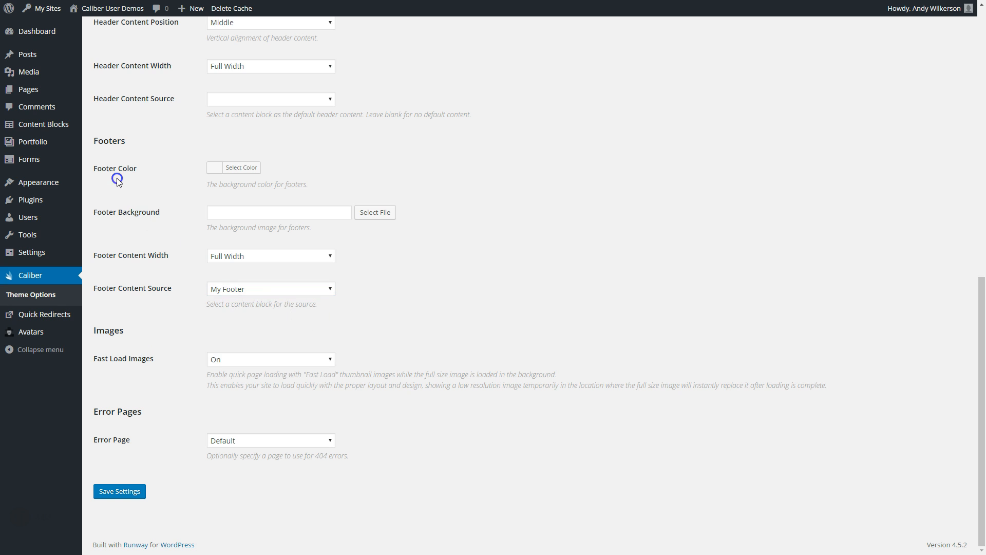
Set the Footer Color to #f0f0e6 and save the theme options
{"action": "left_click", "coordinate": [242, 167]}
{"action": "type", "text": "f0f0e6"}
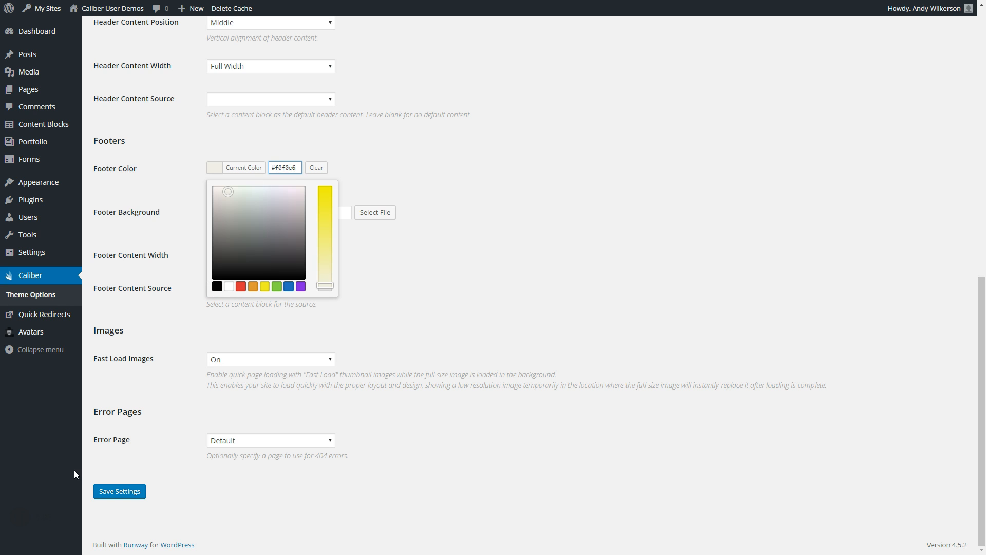
{"action": "left_click", "coordinate": [136, 465]}
{"action": "left_click", "coordinate": [134, 497]}
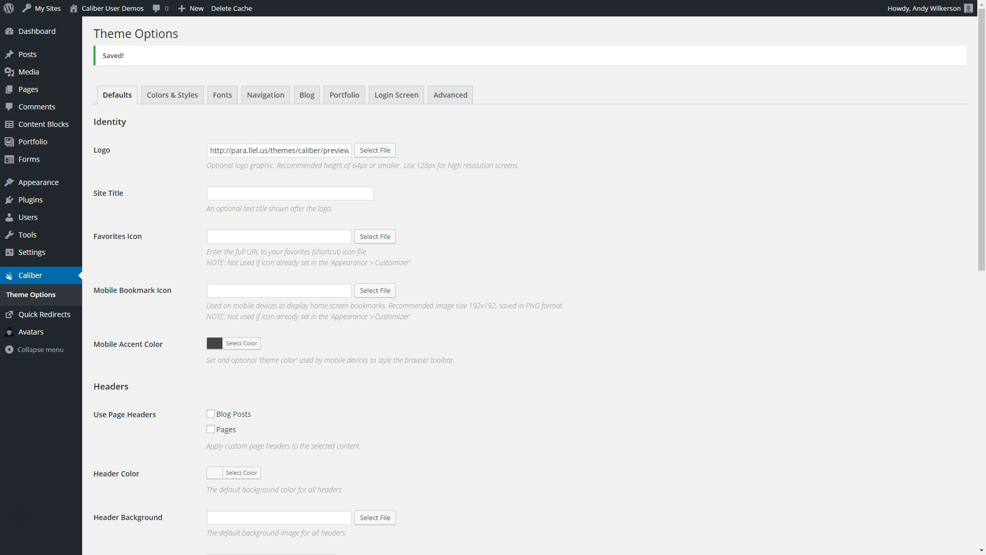
Open the HTML source of the "My Footer" content block and set its Auto Paragraphs option to Off
{"action": "left_click", "coordinate": [57, 126]}
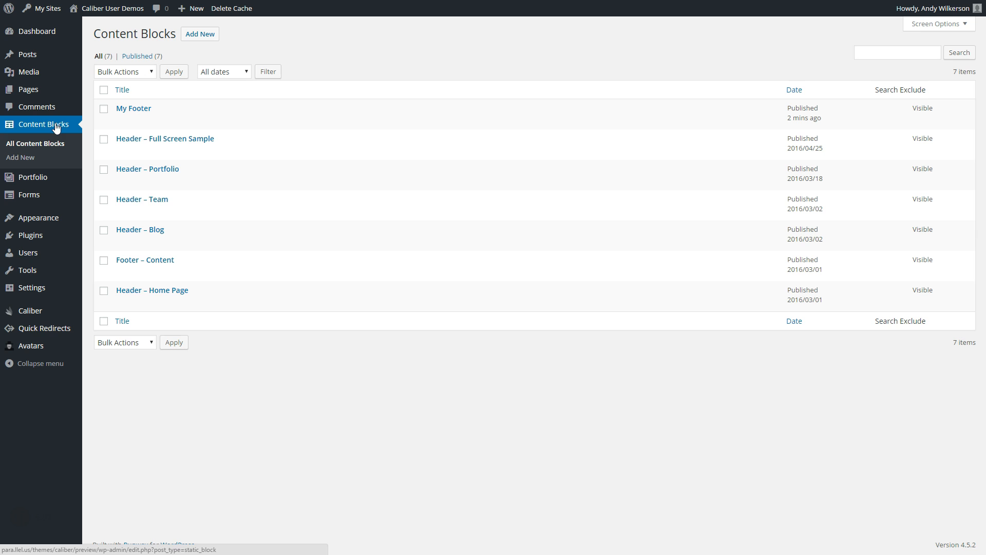
{"action": "mouse_move", "coordinate": [147, 277]}
{"action": "left_click", "coordinate": [136, 108]}
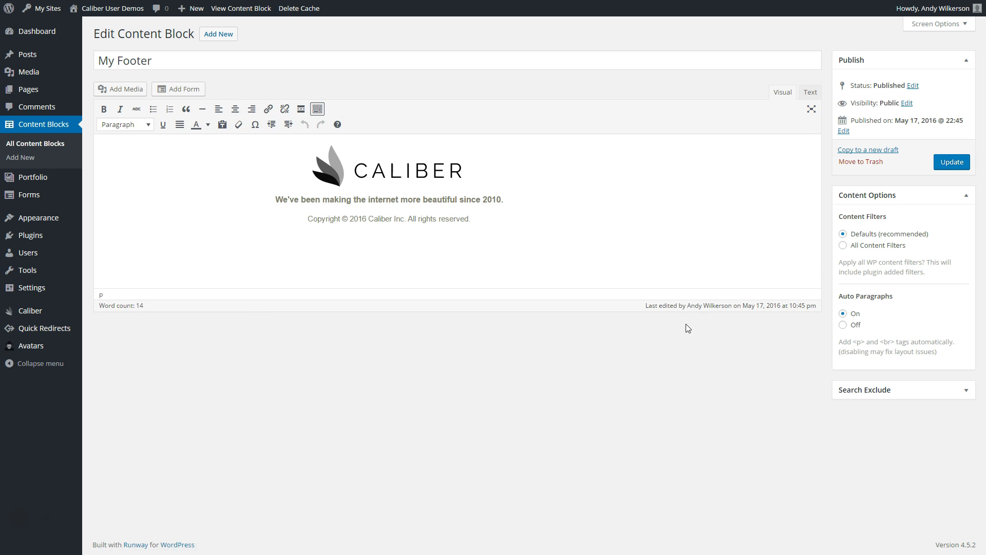
{"action": "left_click", "coordinate": [811, 95]}
{"action": "left_click_drag", "start_coordinate": [548, 159], "coordinate": [49, 123]}
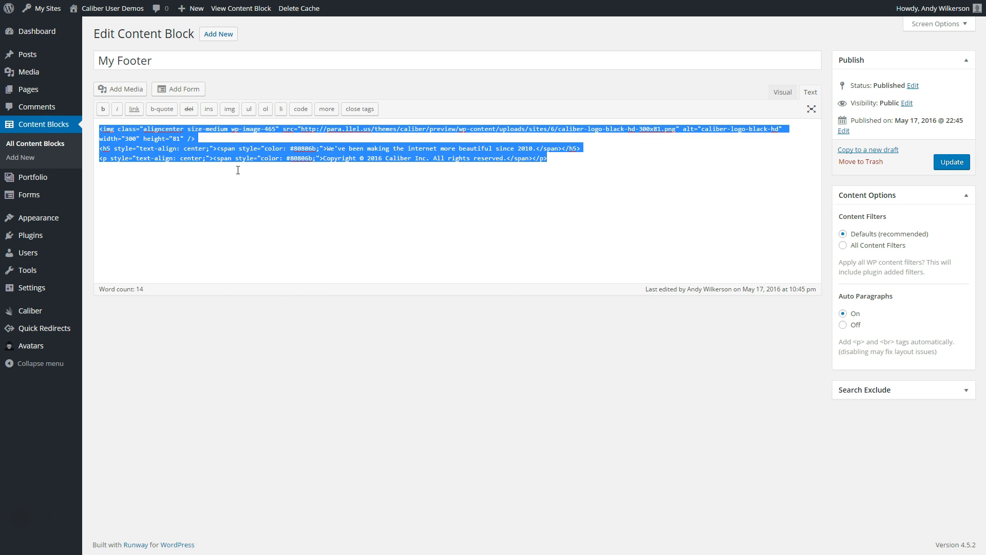
{"action": "left_click", "coordinate": [212, 177]}
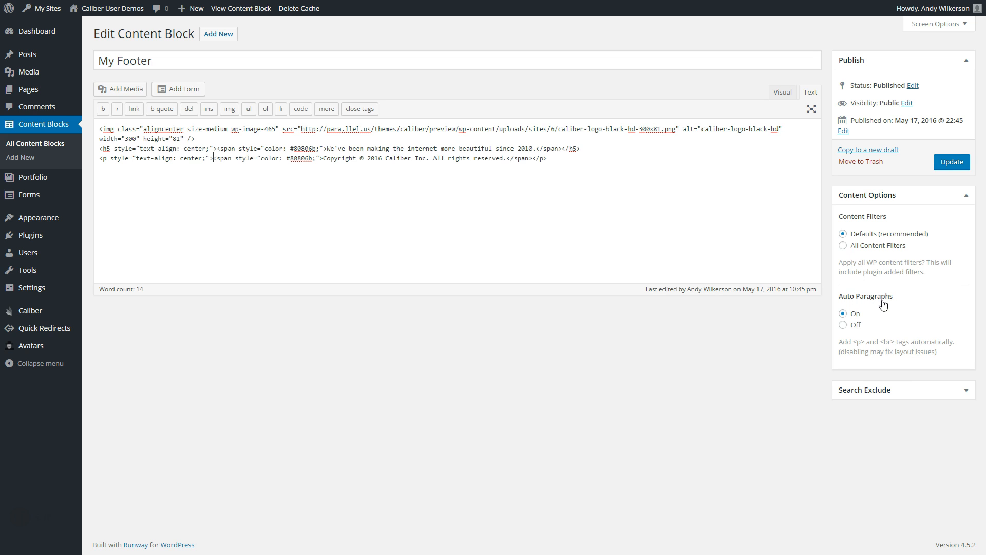
{"action": "left_click", "coordinate": [844, 326]}
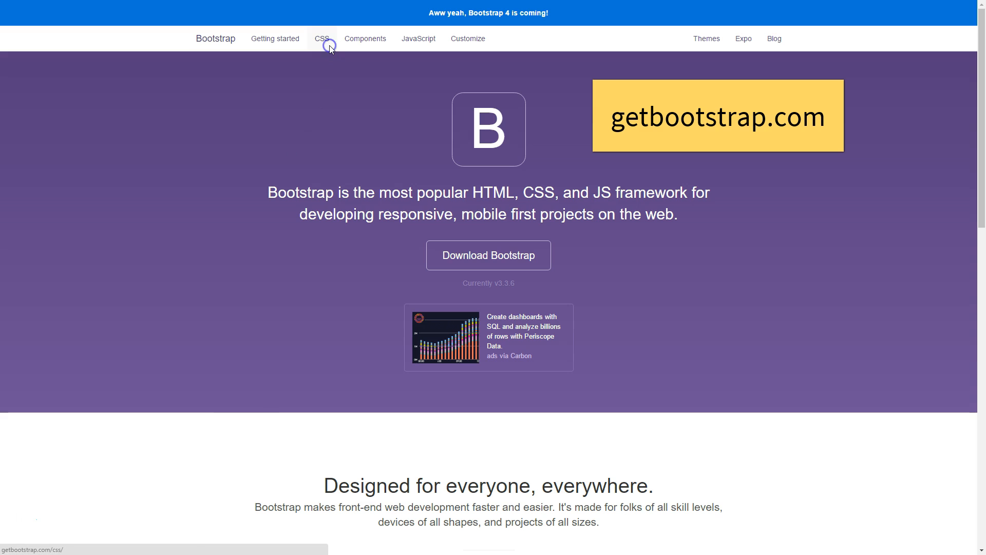
On getbootstrap.com, find the Stacked-to-horizontal example in the CSS grid system docs and copy the row with two col-md-6 columns
{"action": "left_click", "coordinate": [328, 45]}
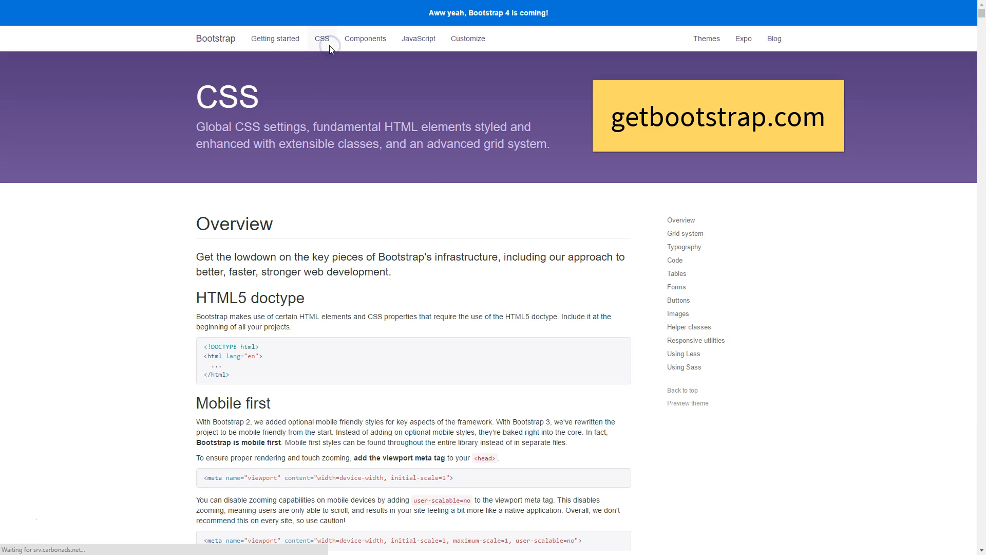
{"action": "left_click", "coordinate": [686, 234]}
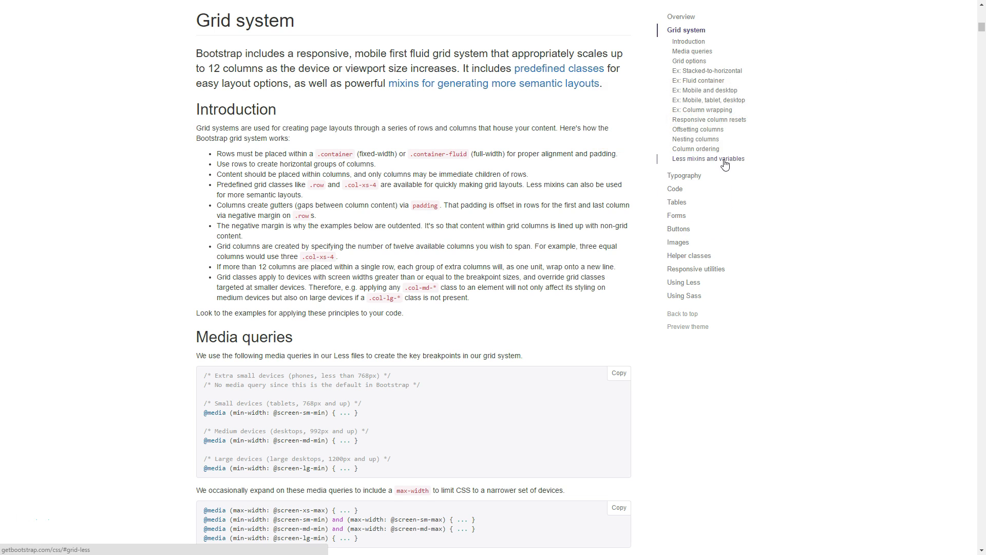
{"action": "left_click", "coordinate": [699, 71]}
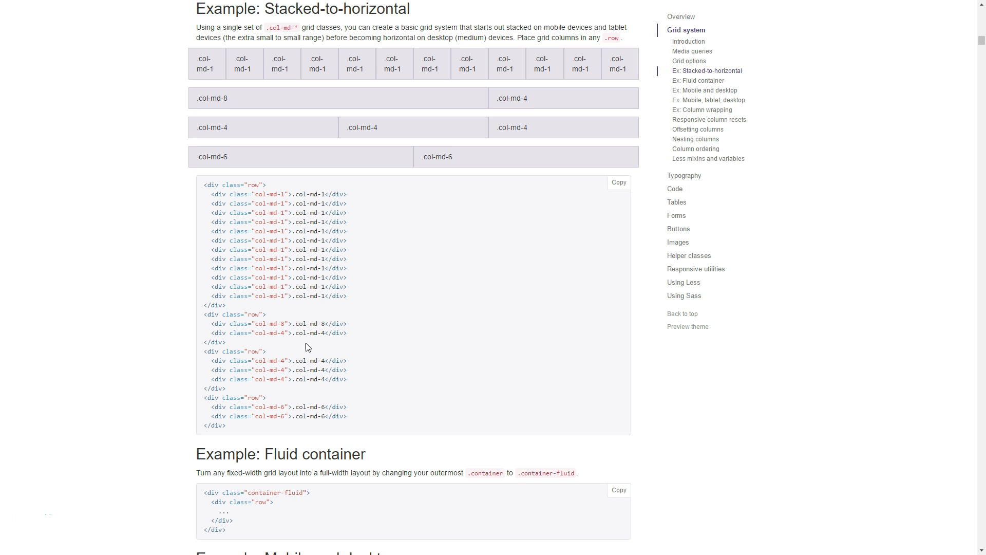
{"action": "left_click_drag", "start_coordinate": [227, 425], "coordinate": [204, 397]}
{"action": "key", "text": "ctrl+c"}
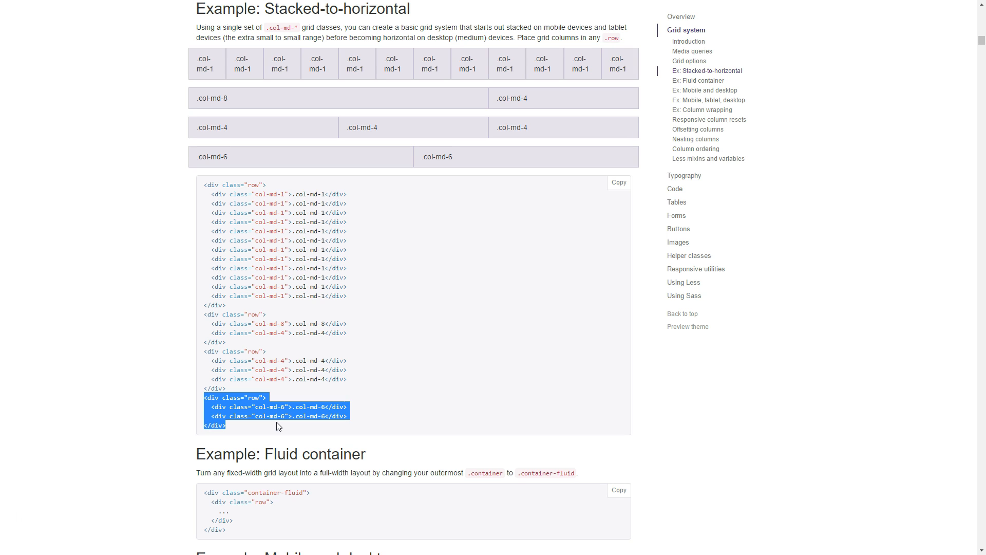
Return to the "My Footer" content block and paste the copied Bootstrap row above the existing logo markup
{"action": "key", "text": "alt+Tab"}
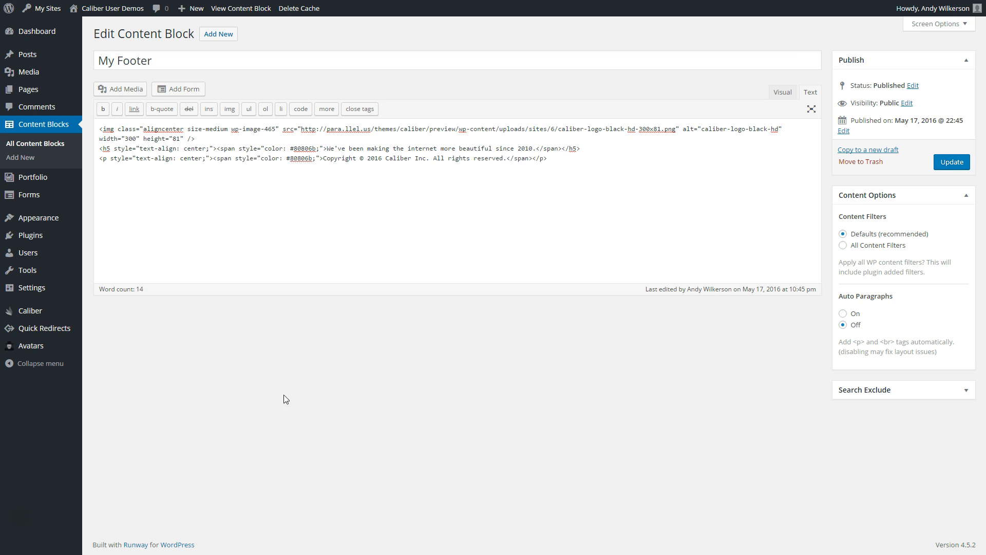
{"action": "left_click", "coordinate": [158, 196]}
{"action": "left_click", "coordinate": [103, 129]}
{"action": "key", "text": "Return"}
{"action": "key", "text": "Return"}
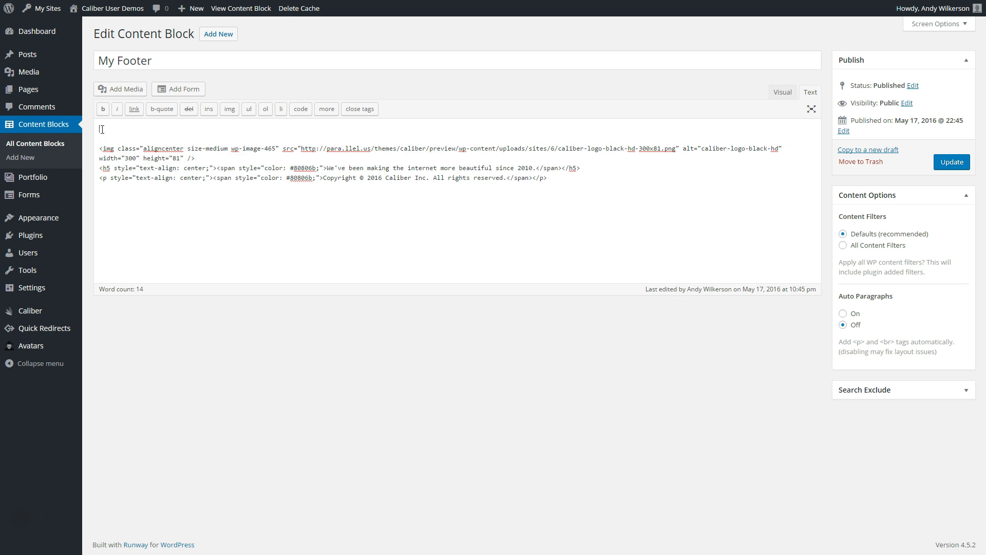
{"action": "key", "text": "ctrl+v"}
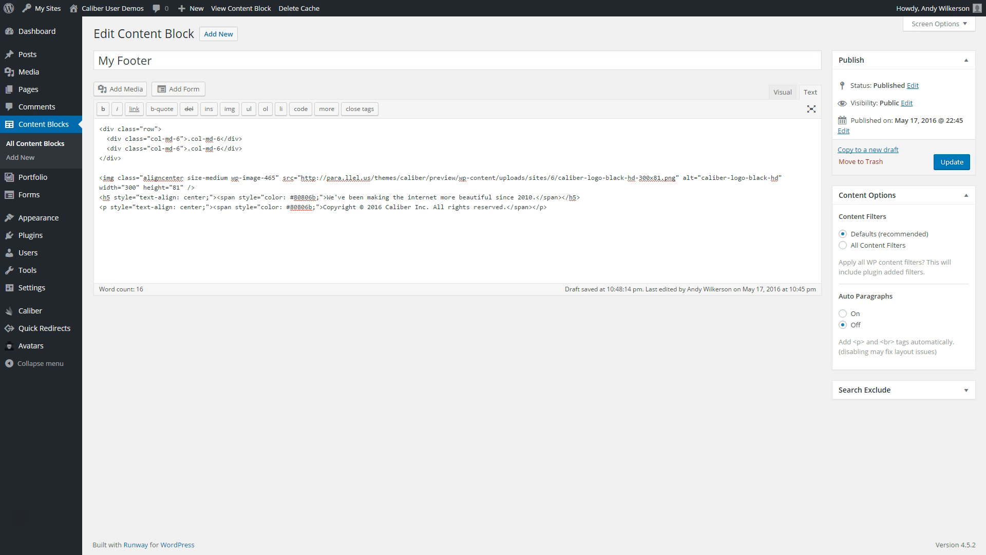
Change the class of both column divs in the pasted row to col-md-12
{"action": "double_click", "coordinate": [178, 138]}
{"action": "type", "text": "12"}
{"action": "key", "text": "Down"}
{"action": "key", "text": "Left"}
{"action": "key", "text": "BackSpace"}
{"action": "type", "text": "12"}
Replace the placeholder text in both col-md-12 divs with an empty line for content
{"action": "left_click_drag", "start_coordinate": [191, 138], "coordinate": [226, 142]}
{"action": "key", "text": "BackSpace"}
{"action": "key", "text": "Return"}
{"action": "key", "text": "Return"}
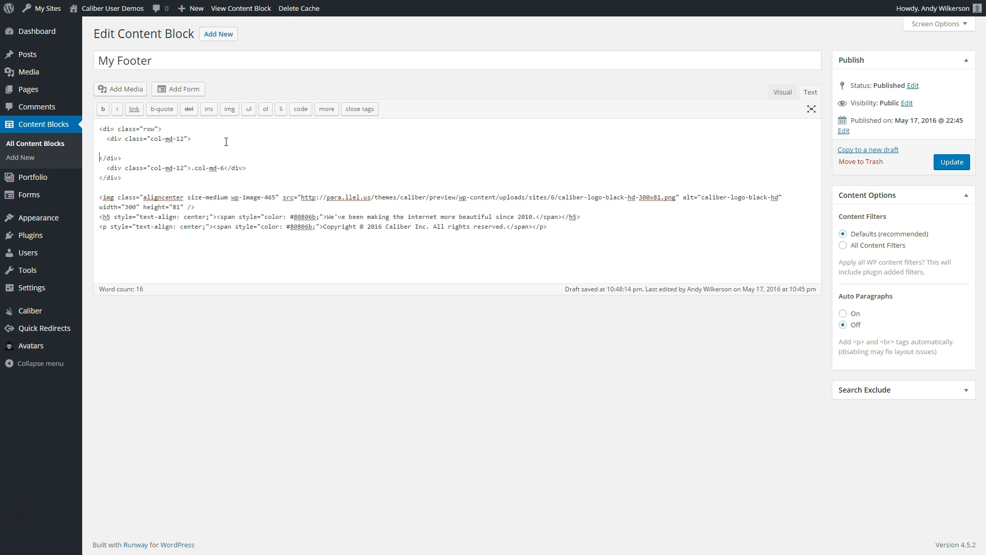
{"action": "left_click_drag", "start_coordinate": [192, 168], "coordinate": [224, 167]}
{"action": "key", "text": "BackSpace"}
{"action": "key", "text": "Return"}
{"action": "key", "text": "Return"}
Cut the old logo, tagline and copyright markup from below the row
{"action": "left_click_drag", "start_coordinate": [198, 228], "coordinate": [87, 219]}
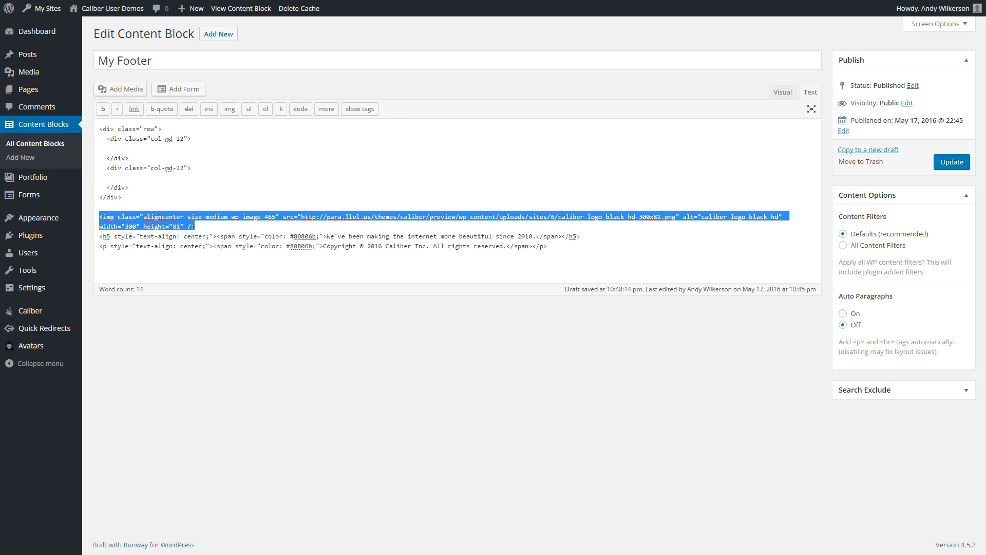
{"action": "left_click", "coordinate": [330, 236]}
{"action": "left_click_drag", "start_coordinate": [583, 236], "coordinate": [88, 218]}
{"action": "left_click", "coordinate": [128, 174]}
{"action": "left_click", "coordinate": [144, 148]}
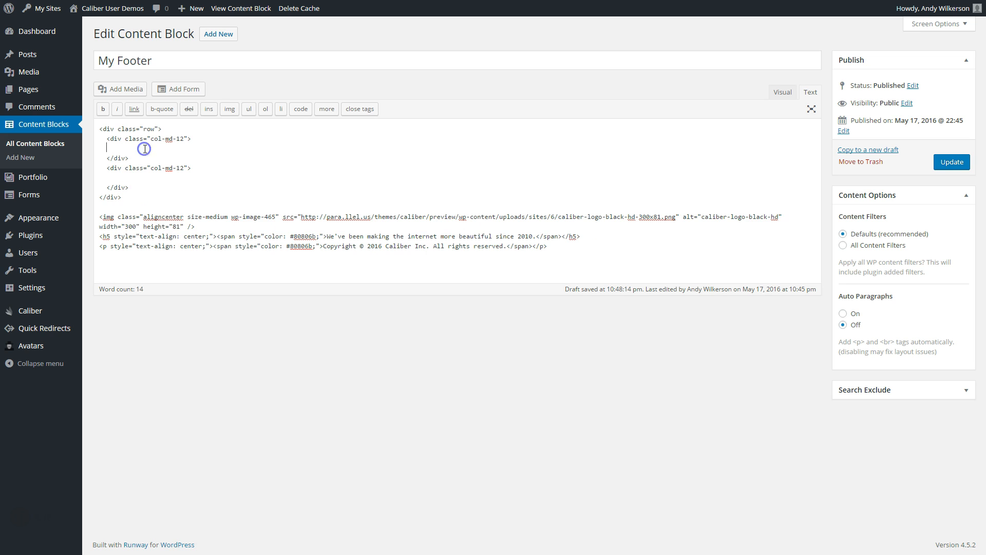
{"action": "left_click", "coordinate": [148, 178]}
{"action": "left_click_drag", "start_coordinate": [555, 245], "coordinate": [97, 207]}
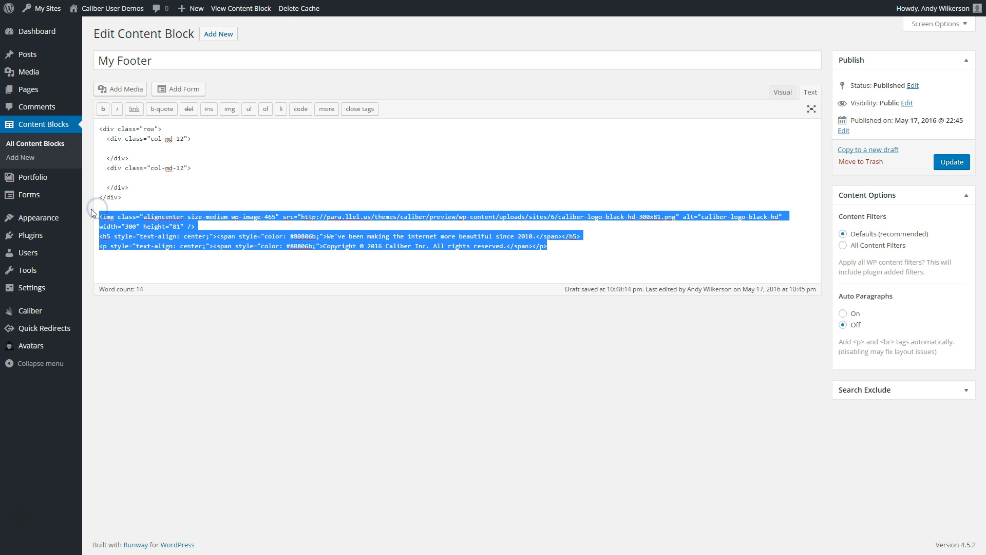
{"action": "key", "text": "ctrl+x"}
{"action": "key", "text": "BackSpace"}
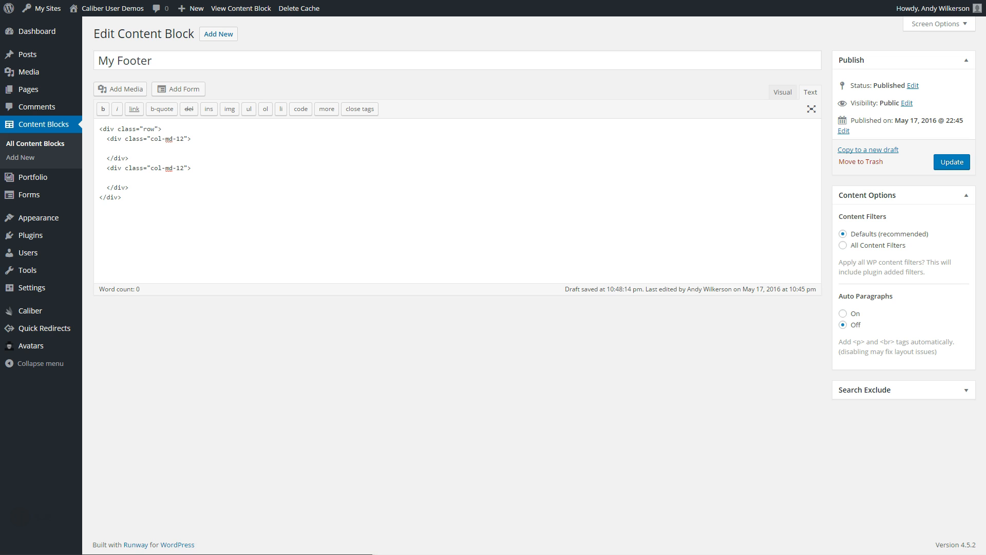
Paste the left-aligned h5 tagline in color #80806b and the "We work hard to make products better" paragraph into the first column
{"action": "left_click_drag", "start_coordinate": [107, 148], "coordinate": [74, 148]}
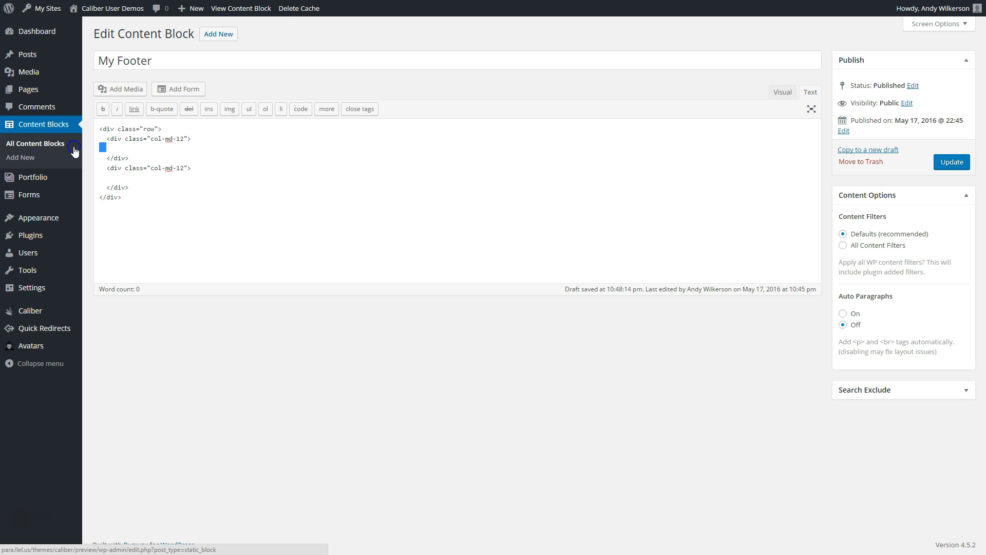
{"action": "key", "text": "ctrl+v"}
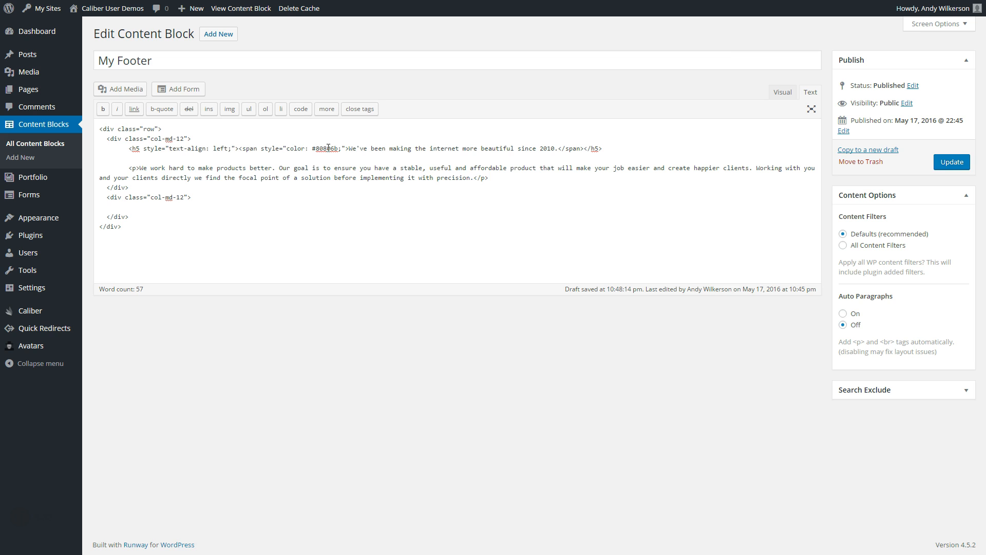
{"action": "double_click", "coordinate": [220, 149]}
{"action": "left_click_drag", "start_coordinate": [489, 177], "coordinate": [129, 171]}
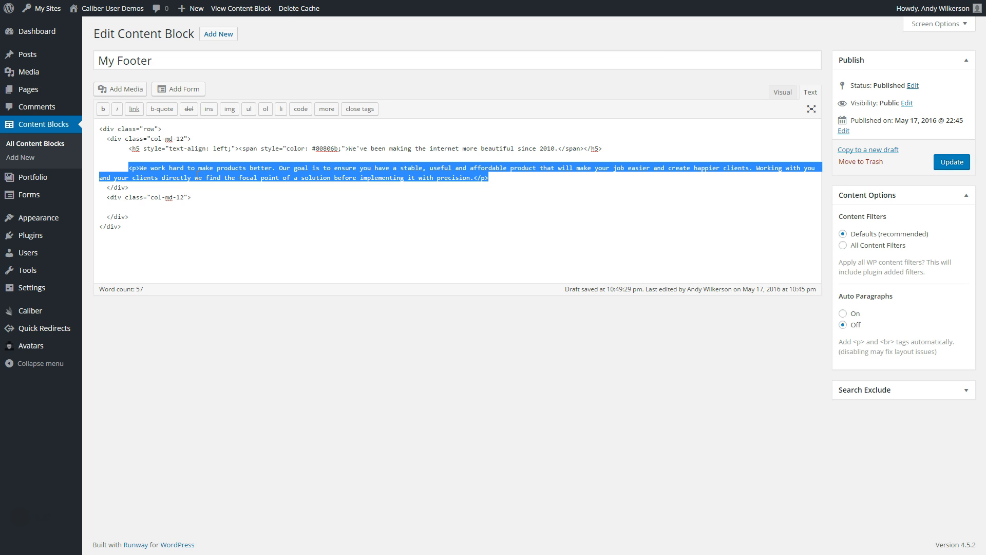
{"action": "left_click", "coordinate": [141, 169]}
{"action": "left_click_drag", "start_coordinate": [129, 169], "coordinate": [140, 168]}
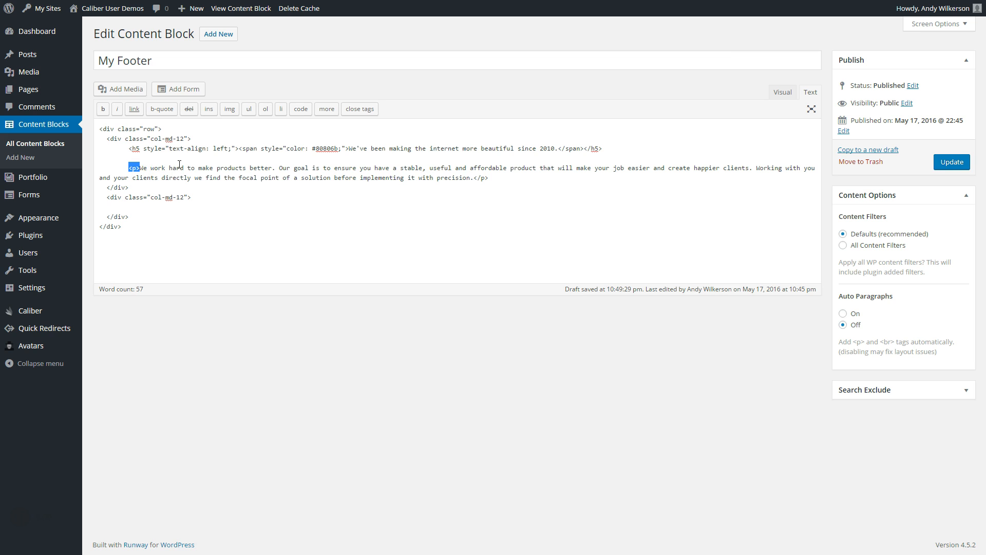
Add the text-right class to the second column and paste the 200 by 54 logo image and copyright paragraph into it
{"action": "left_click", "coordinate": [185, 198]}
{"action": "type", "text": "\">"}
{"action": "left_click", "coordinate": [184, 198]}
{"action": "type", "text": "text-right"}
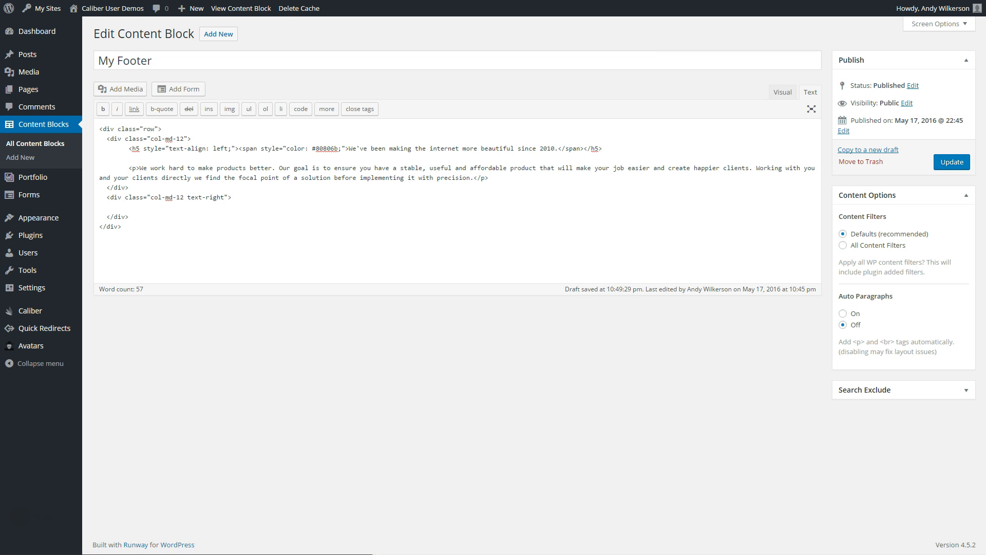
{"action": "left_click", "coordinate": [173, 206]}
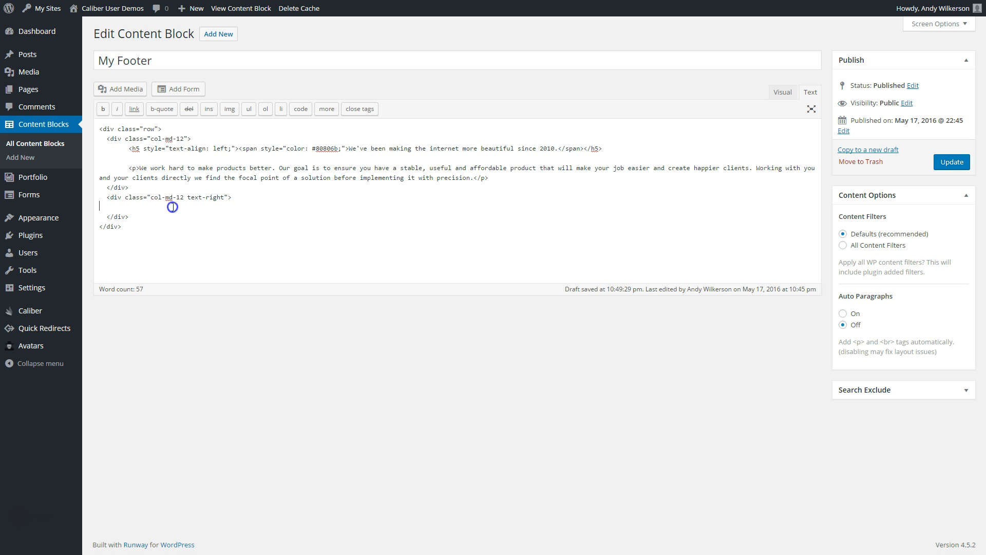
{"action": "key", "text": "ctrl+v"}
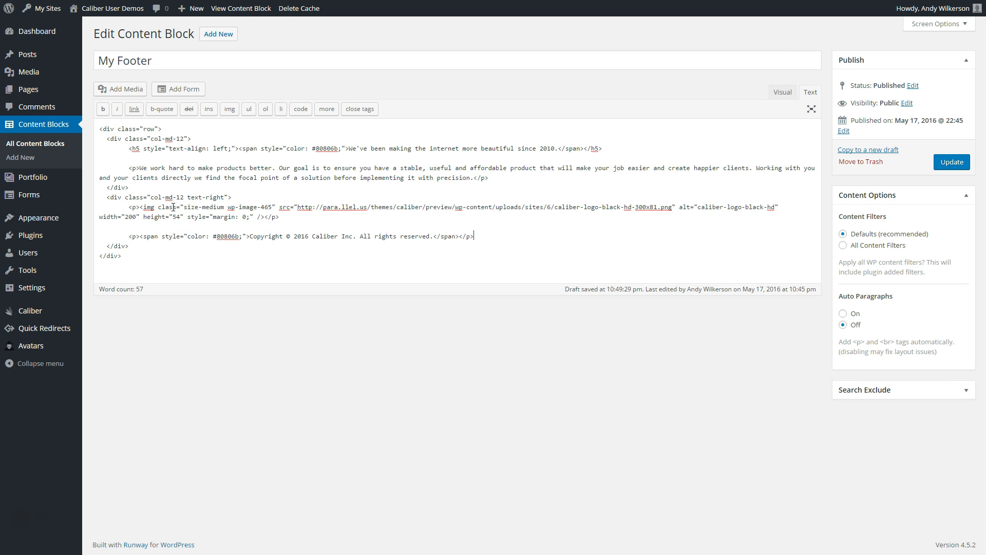
Examine the logo image's style, width and height attributes, its paragraph tag and the copyright line in the second column
{"action": "left_click_drag", "start_coordinate": [140, 207], "coordinate": [266, 216]}
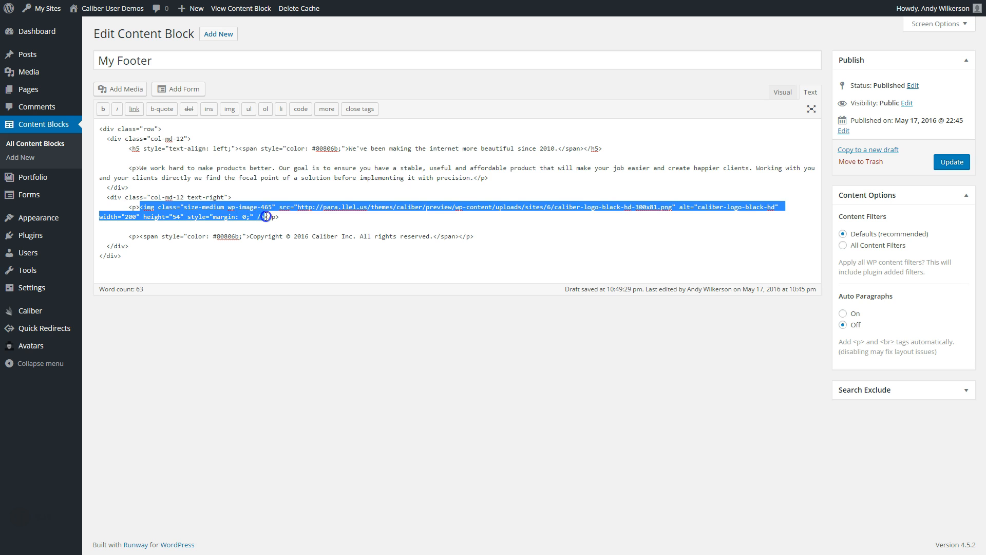
{"action": "left_click", "coordinate": [213, 217]}
{"action": "left_click_drag", "start_coordinate": [187, 216], "coordinate": [213, 218]}
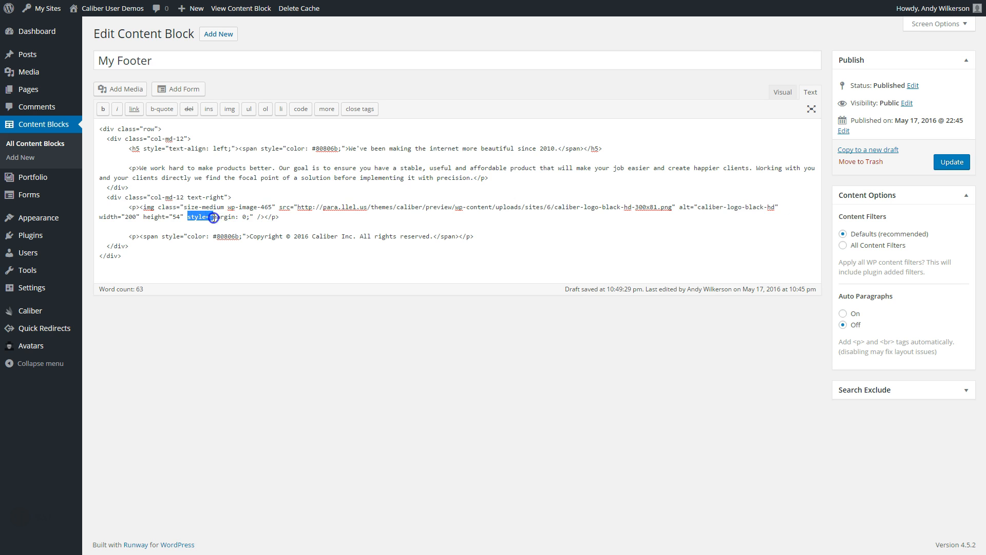
{"action": "double_click", "coordinate": [245, 217]}
{"action": "left_click_drag", "start_coordinate": [129, 207], "coordinate": [139, 207]}
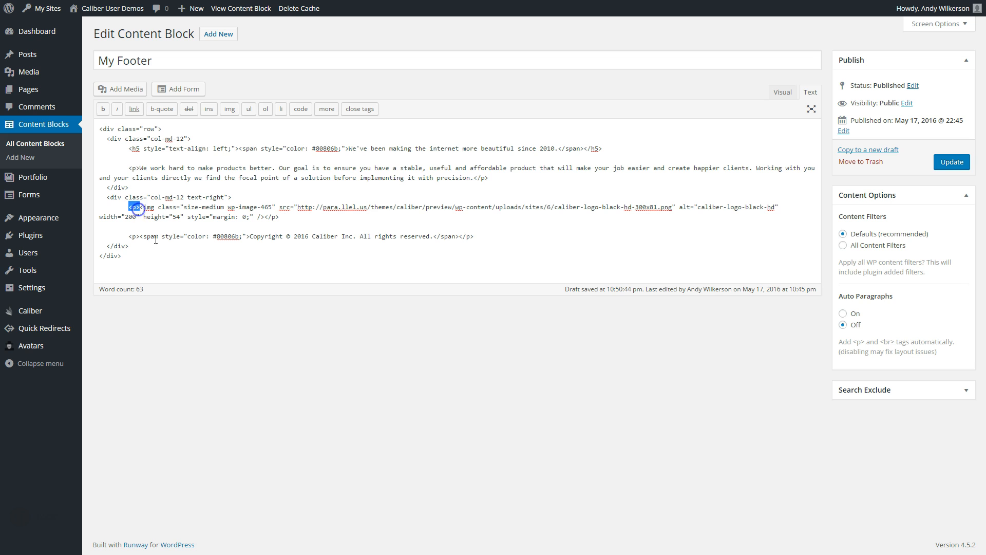
{"action": "double_click", "coordinate": [129, 216]}
{"action": "triple_click", "coordinate": [128, 217]}
{"action": "double_click", "coordinate": [129, 217]}
{"action": "double_click", "coordinate": [179, 217]}
{"action": "left_click_drag", "start_coordinate": [249, 237], "coordinate": [359, 238]}
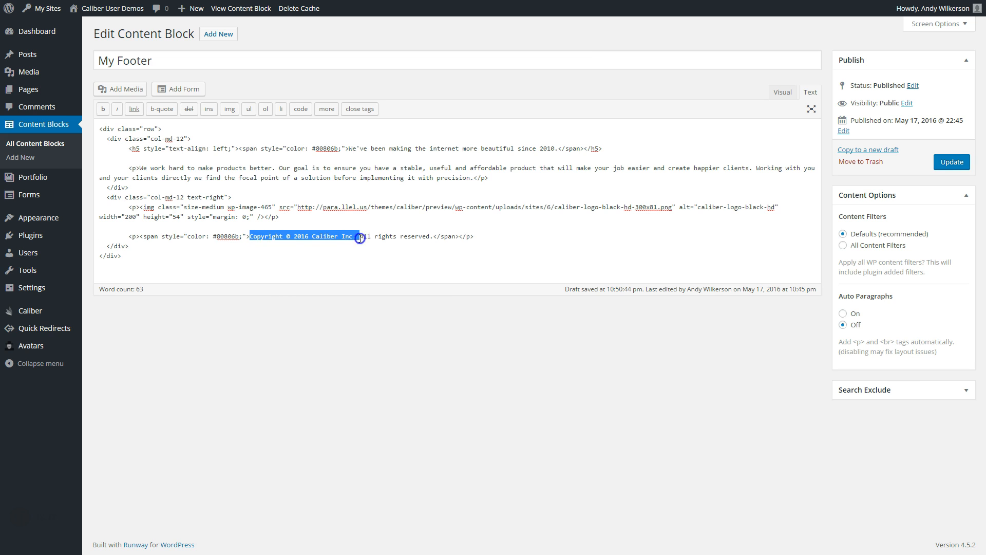
{"action": "left_click", "coordinate": [359, 238]}
{"action": "left_click_drag", "start_coordinate": [483, 237], "coordinate": [129, 236]}
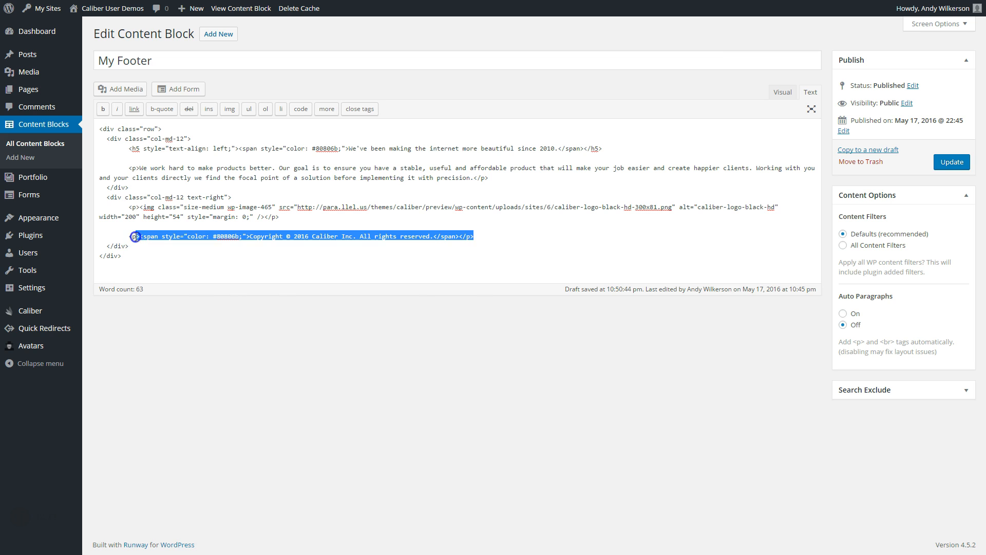
{"action": "left_click", "coordinate": [169, 252]}
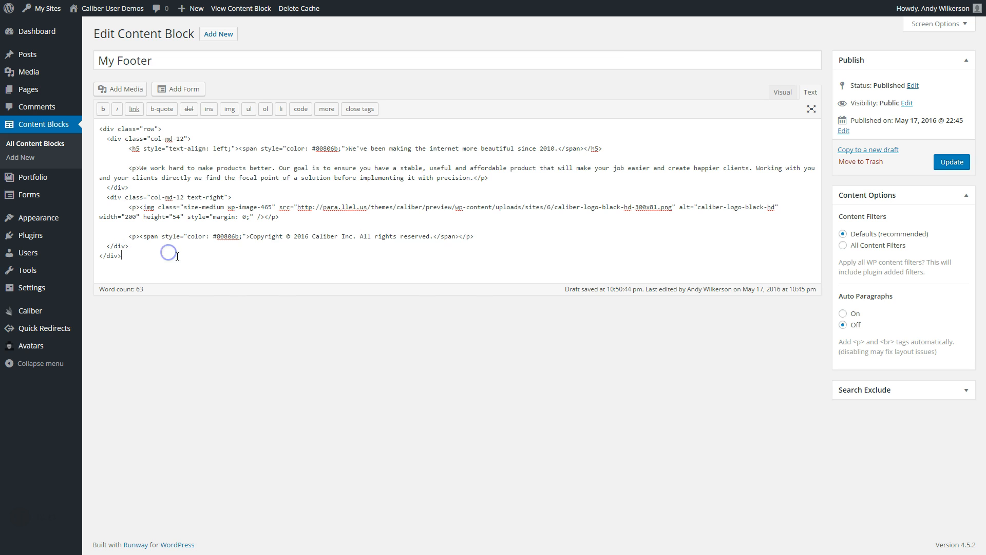
Update the content block and reload the site page to check the two-column footer
{"action": "left_click", "coordinate": [953, 164]}
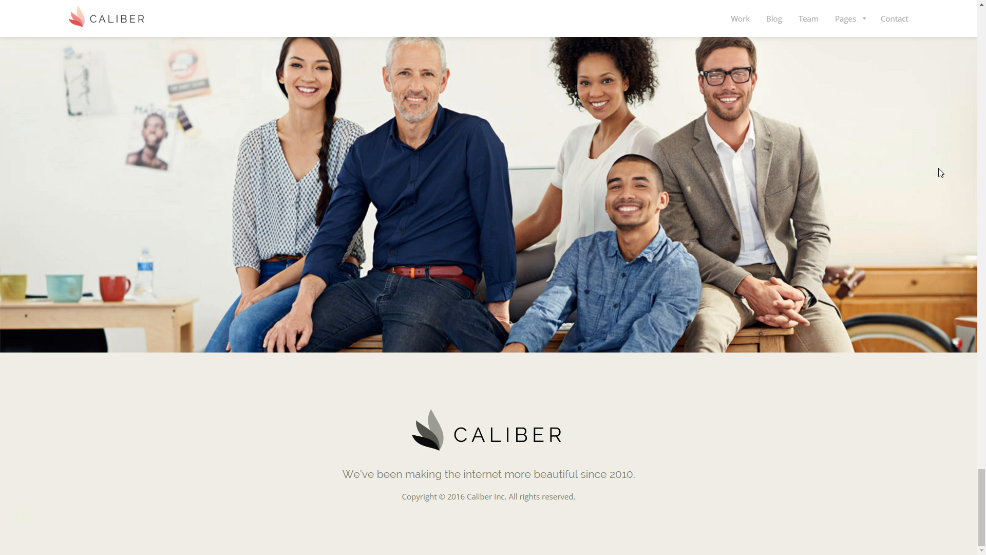
{"action": "key", "text": "F5"}
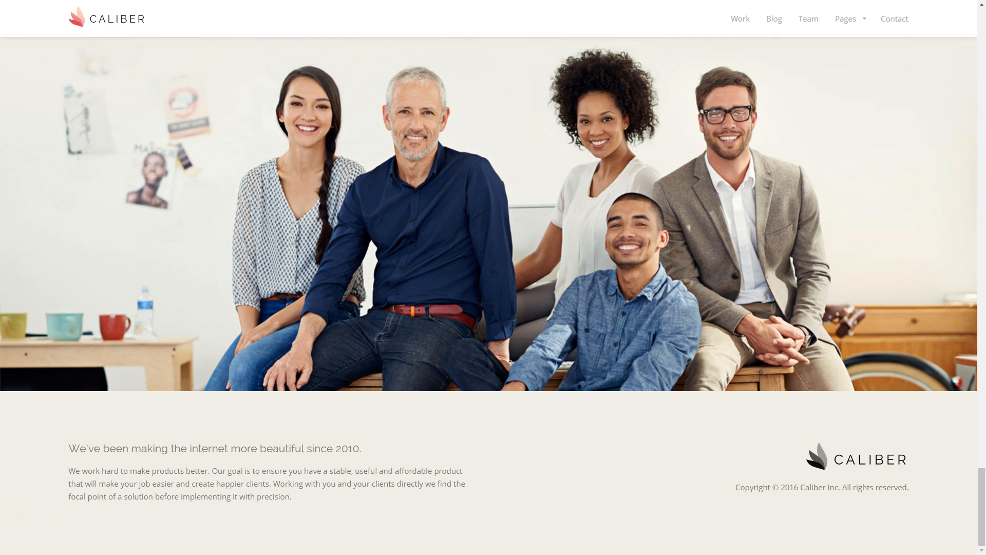